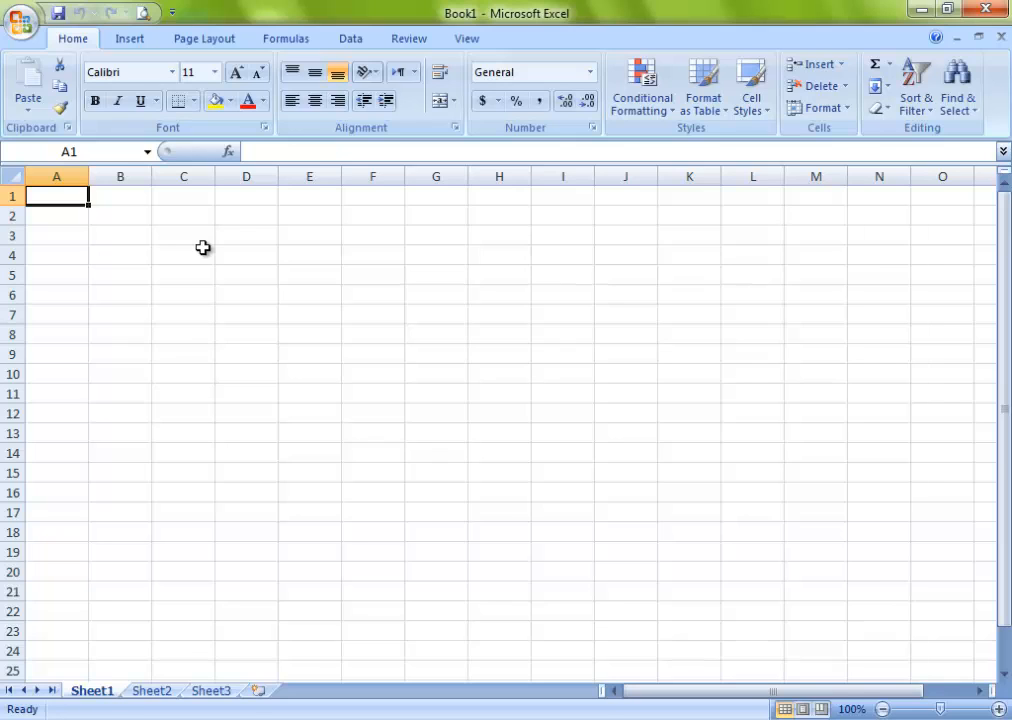
Enter the formula =1+2 in cell A1
text(=1+)
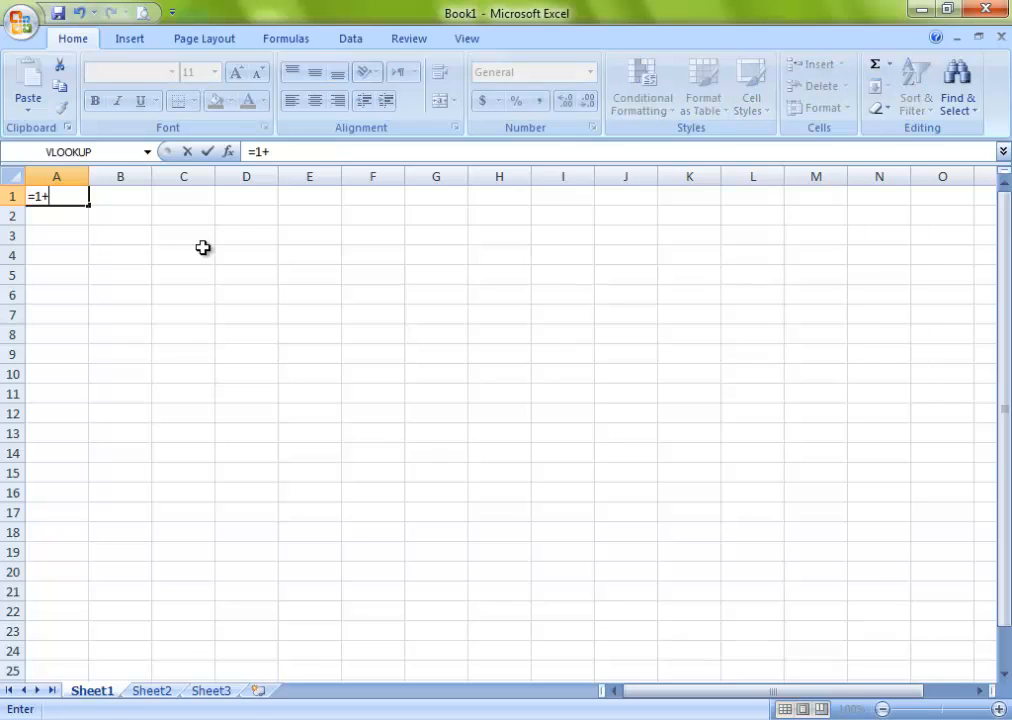
text(2)
key(Return)
key(Up)
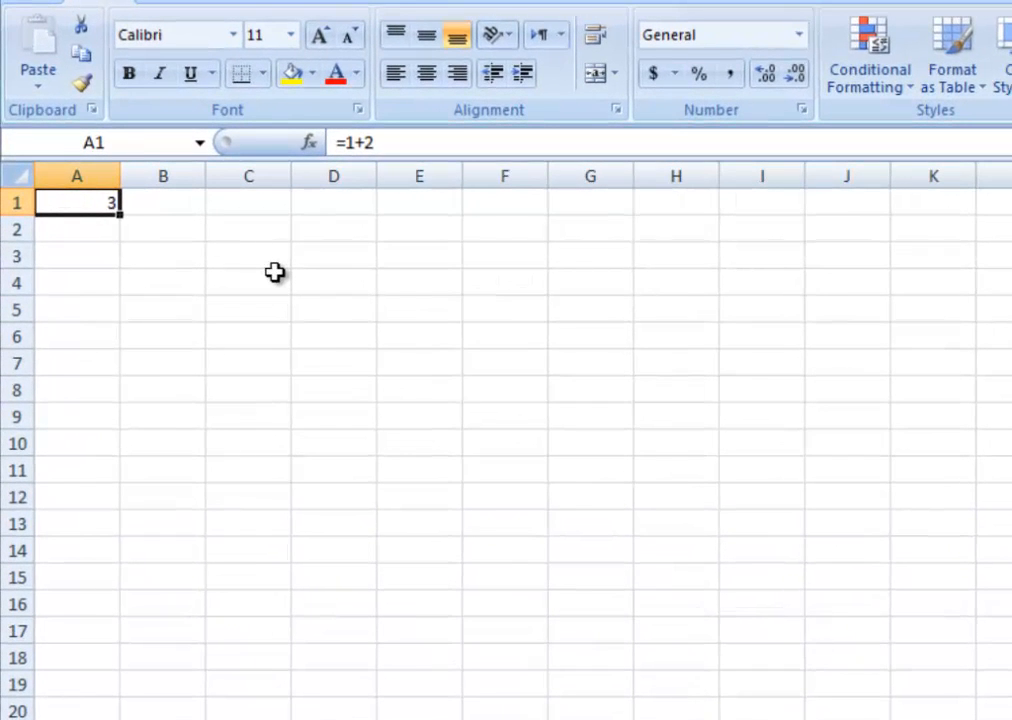
Replace the content of cell A1 with the percentage formula =60/800*100, dismissing the Windows color scheme message on the way
text(=60)
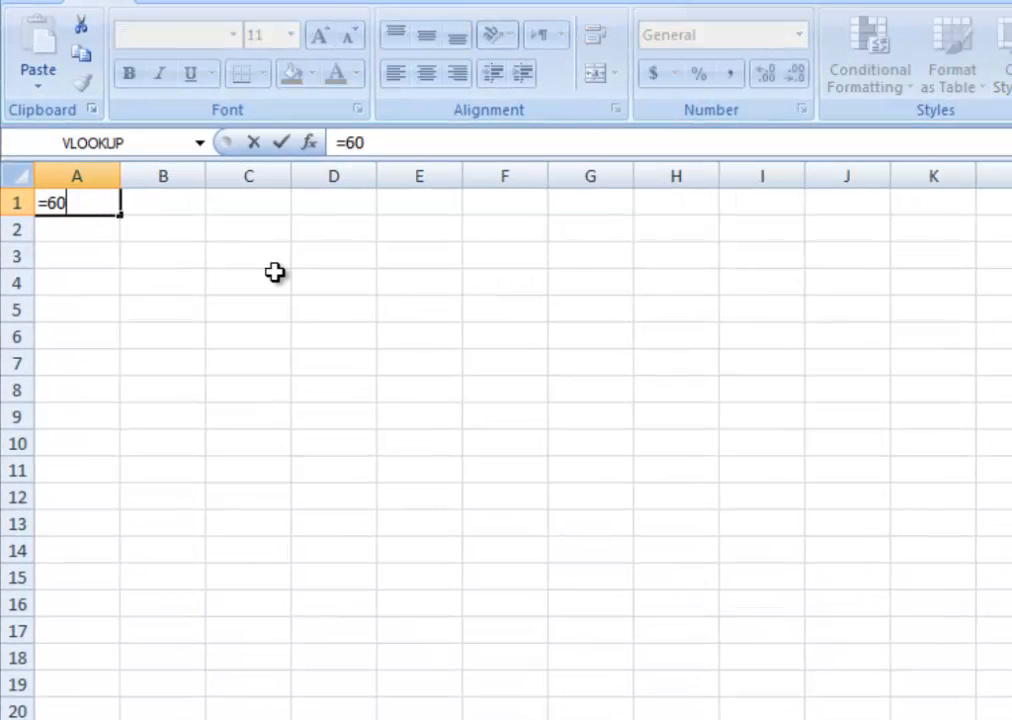
text(/8)
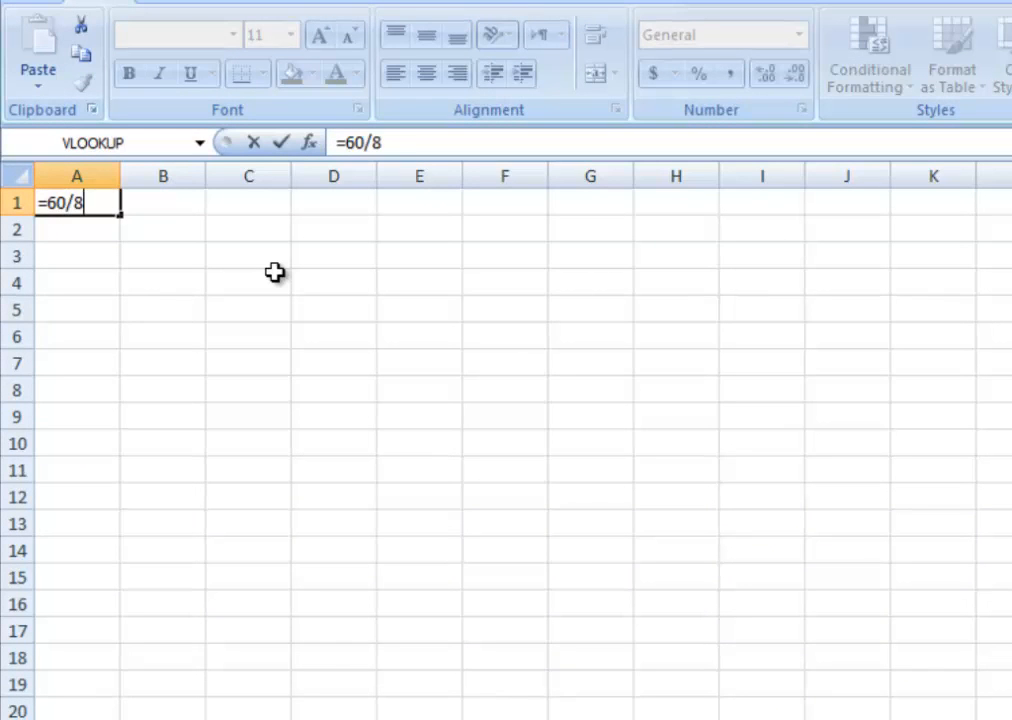
text(00*1)
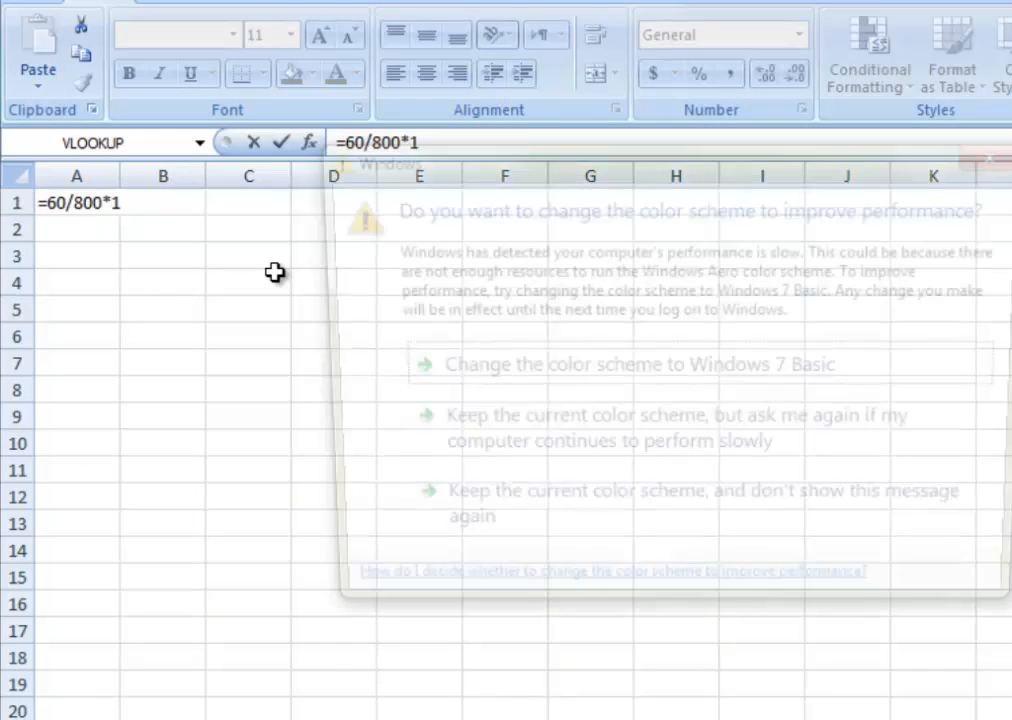
click(712, 524)
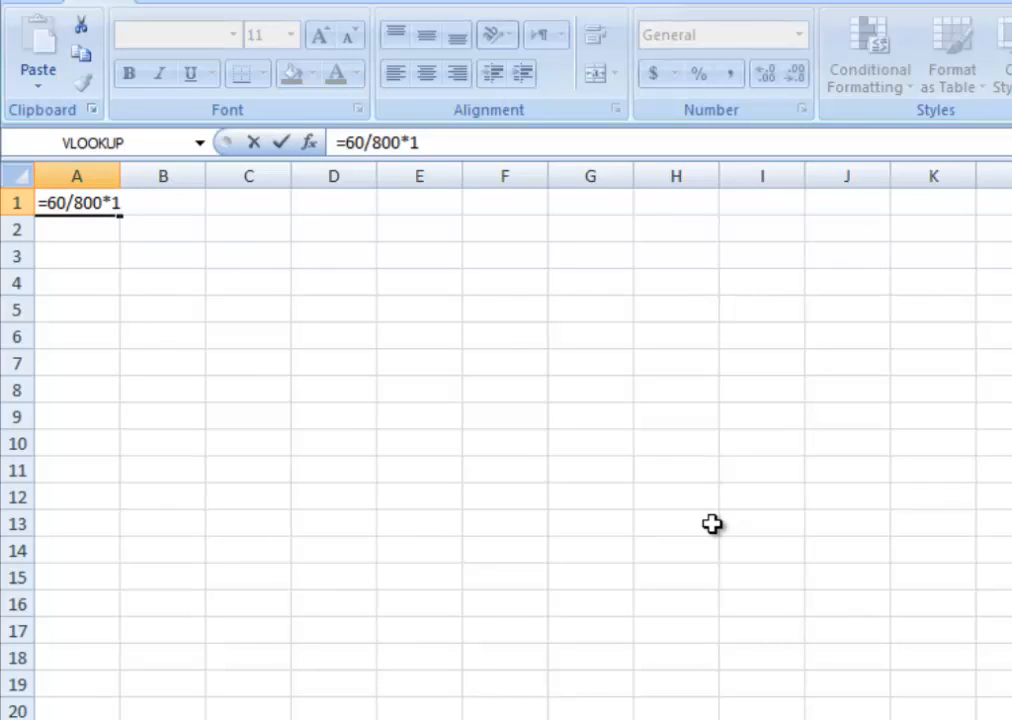
text(00)
key(Return)
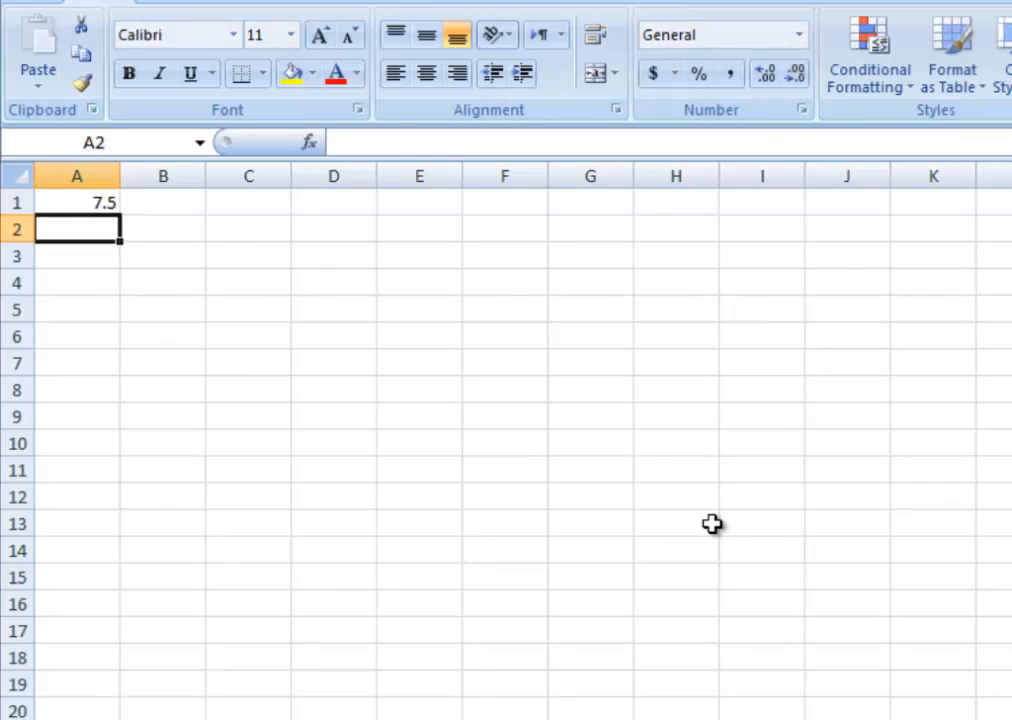
Edit the formula in cell A1 so the number being divided is 600, making it =600/800*100
key(Up)
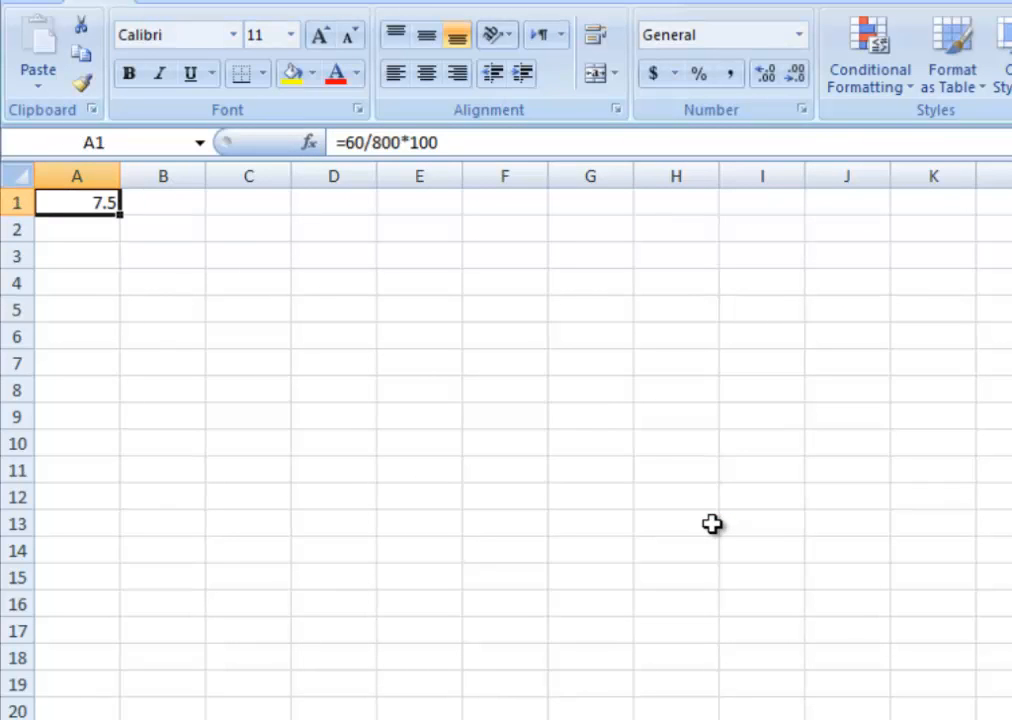
click(366, 143)
text(0)
key(Return)
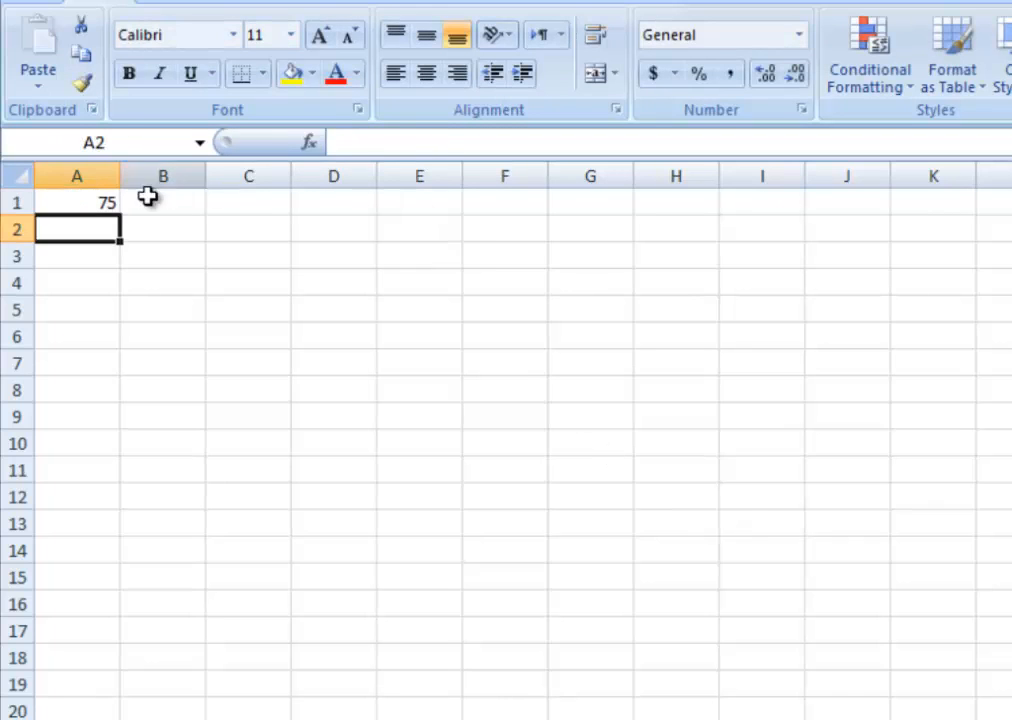
Examine the parts of the percentage formula in cell A1: the obtained value, the total and the multiplication by 100
click(100, 208)
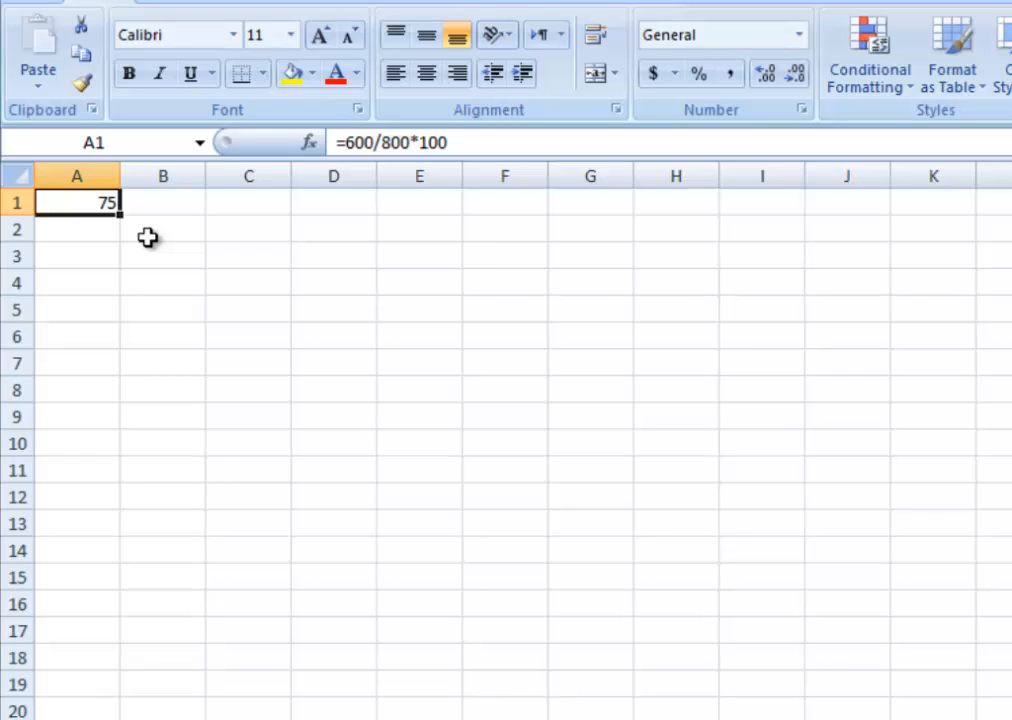
drag(412, 143, 455, 142)
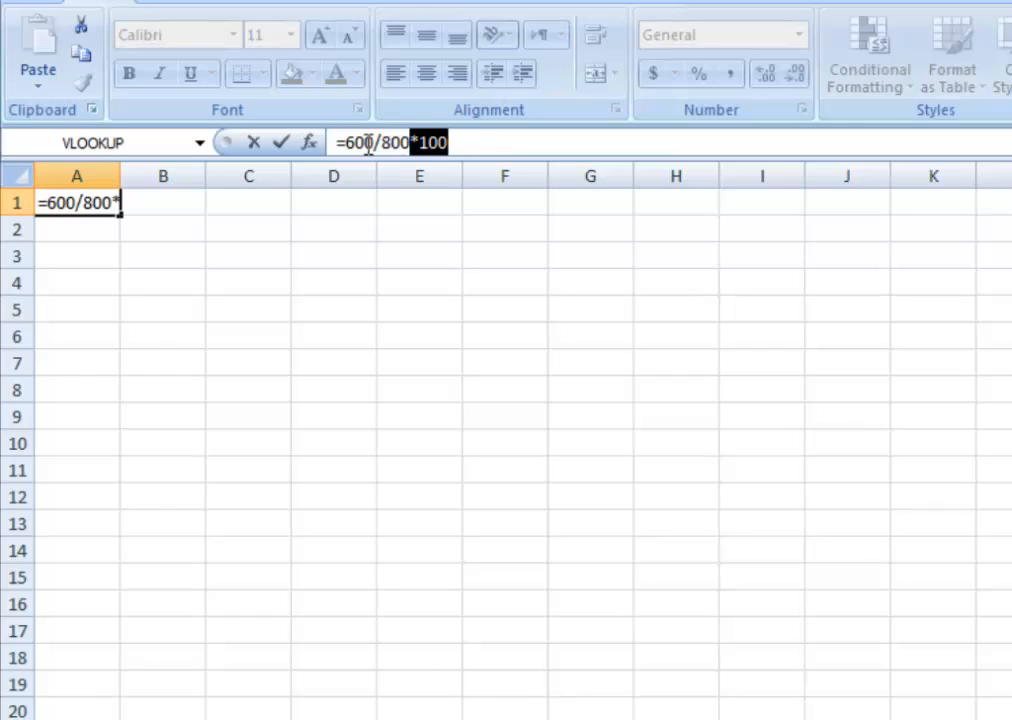
drag(372, 143, 346, 143)
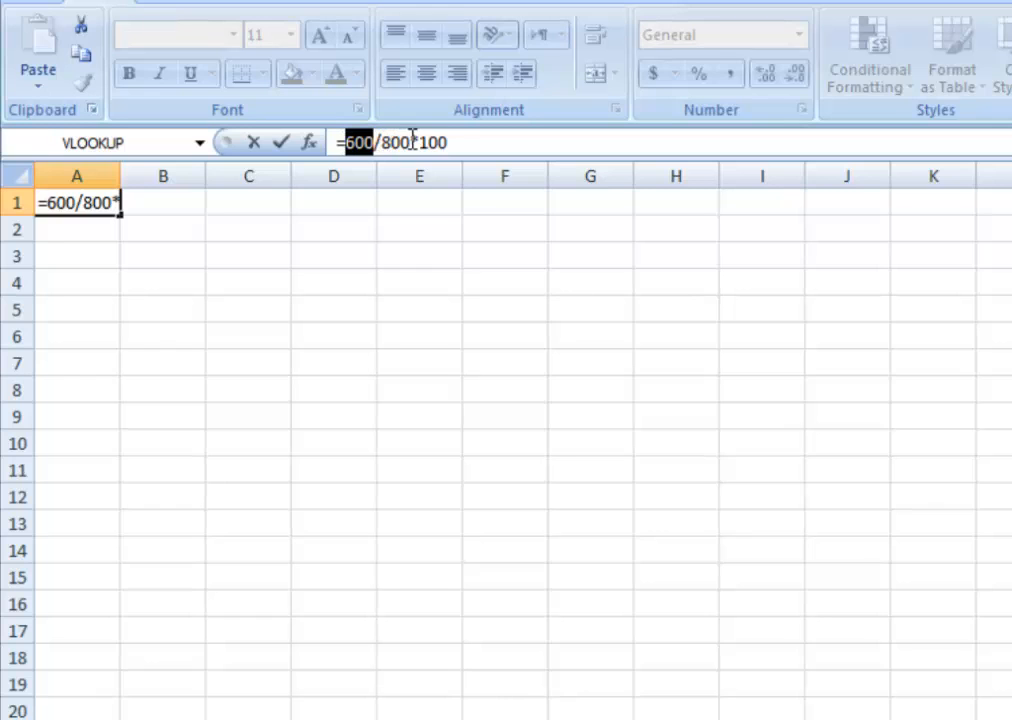
drag(410, 143, 459, 143)
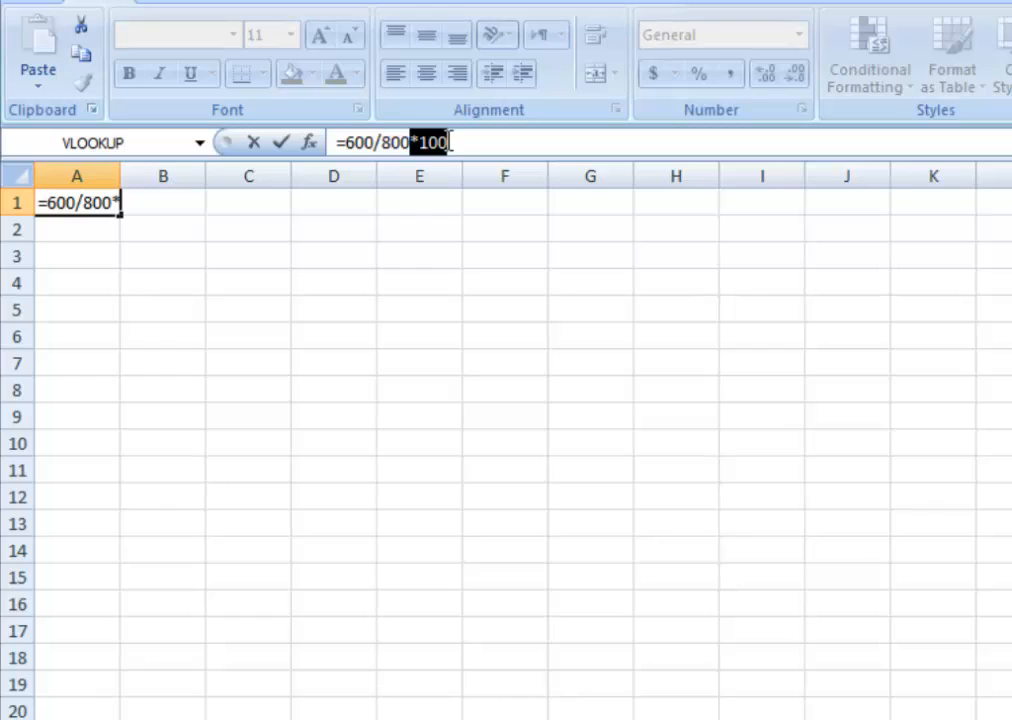
drag(374, 141, 347, 143)
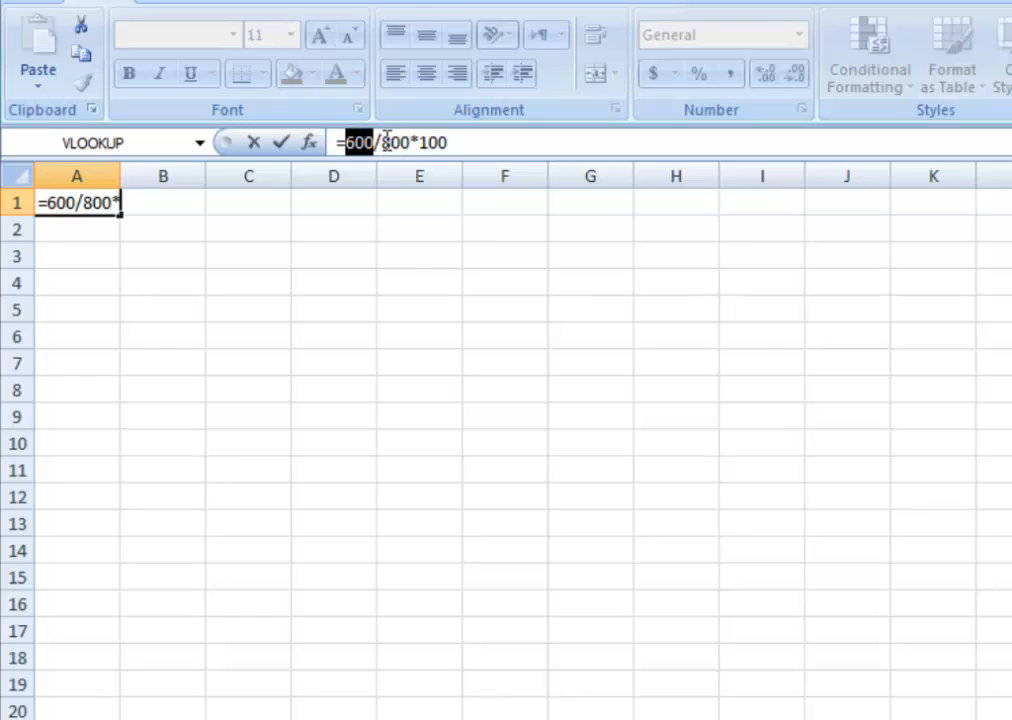
drag(382, 142, 415, 143)
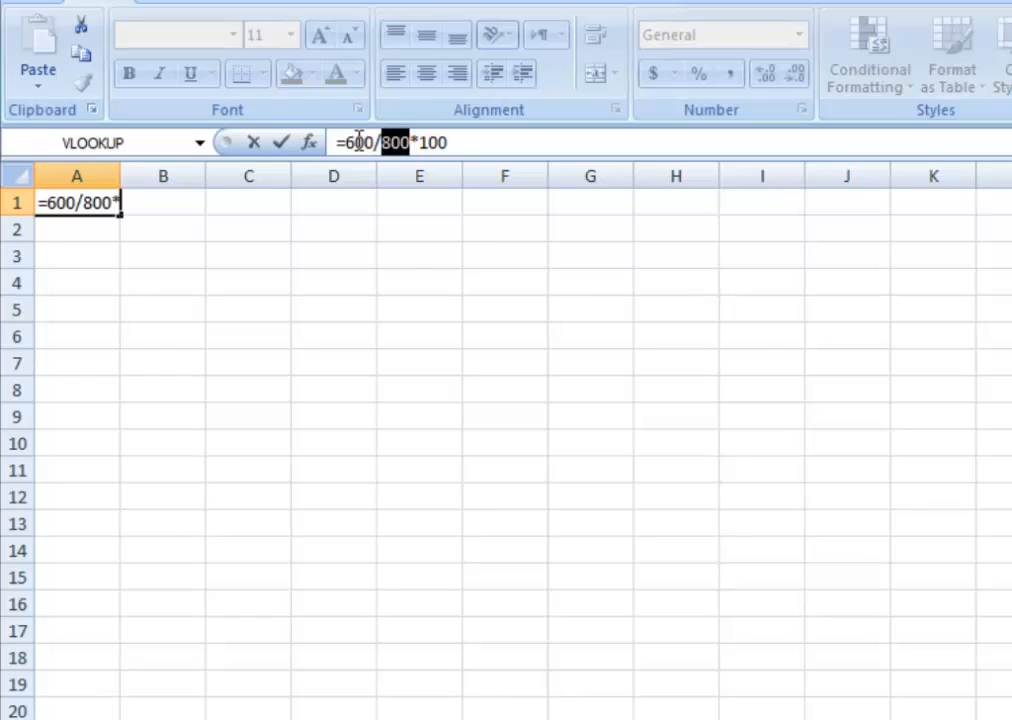
drag(366, 142, 347, 142)
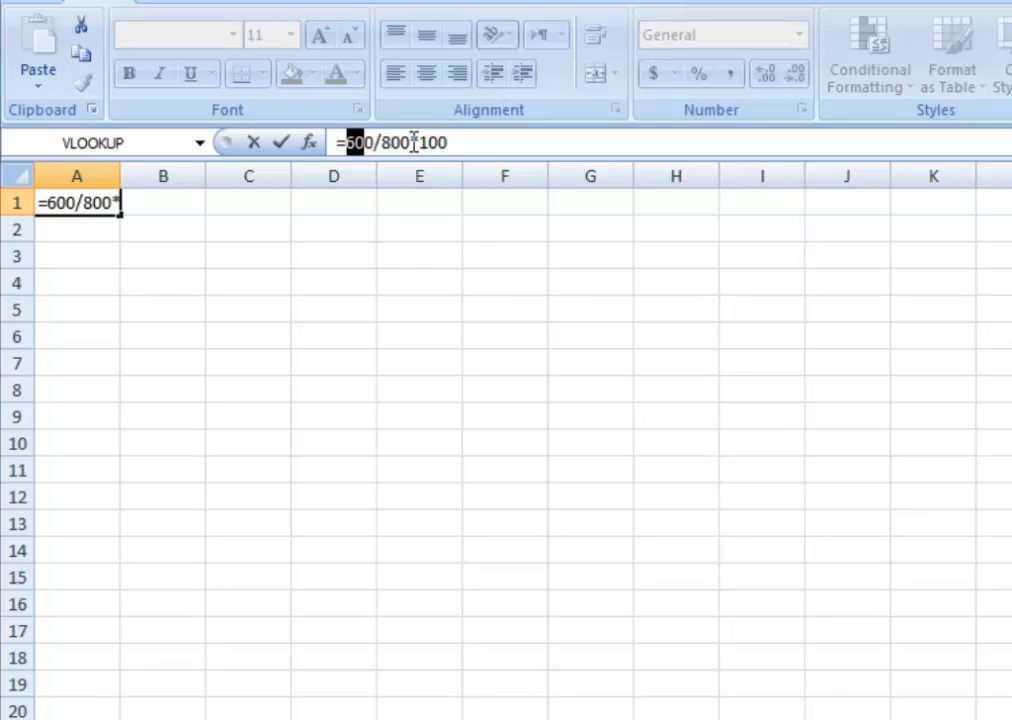
key(Return)
key(Up)
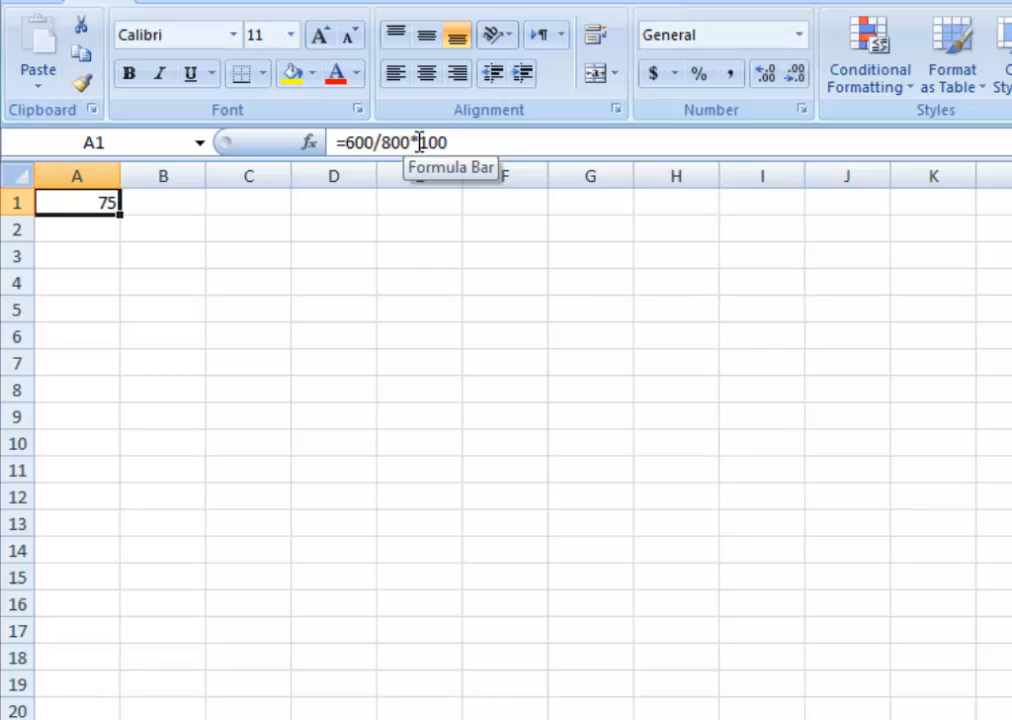
text(=sum)
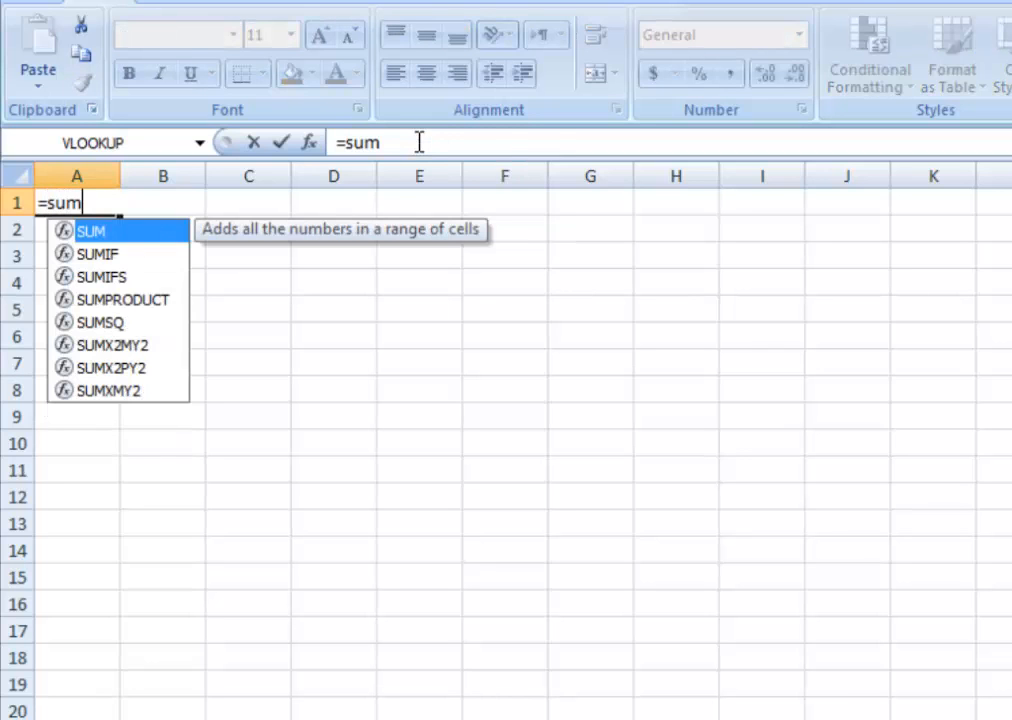
text(()
key(BackSpace)
key(BackSpace)
key(BackSpace)
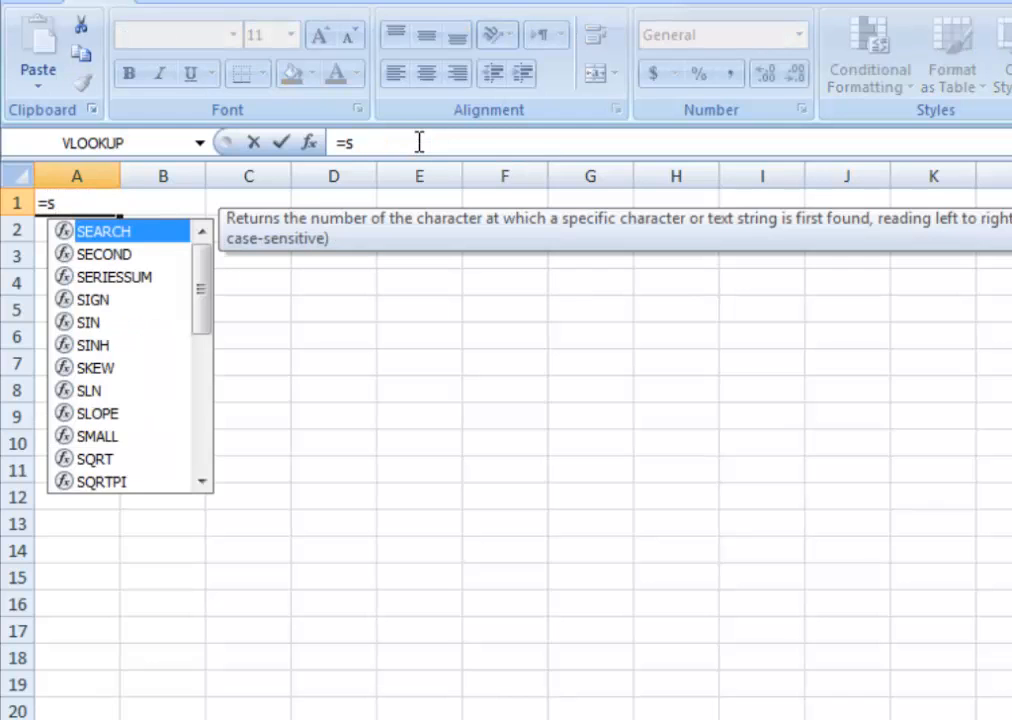
text(umi)
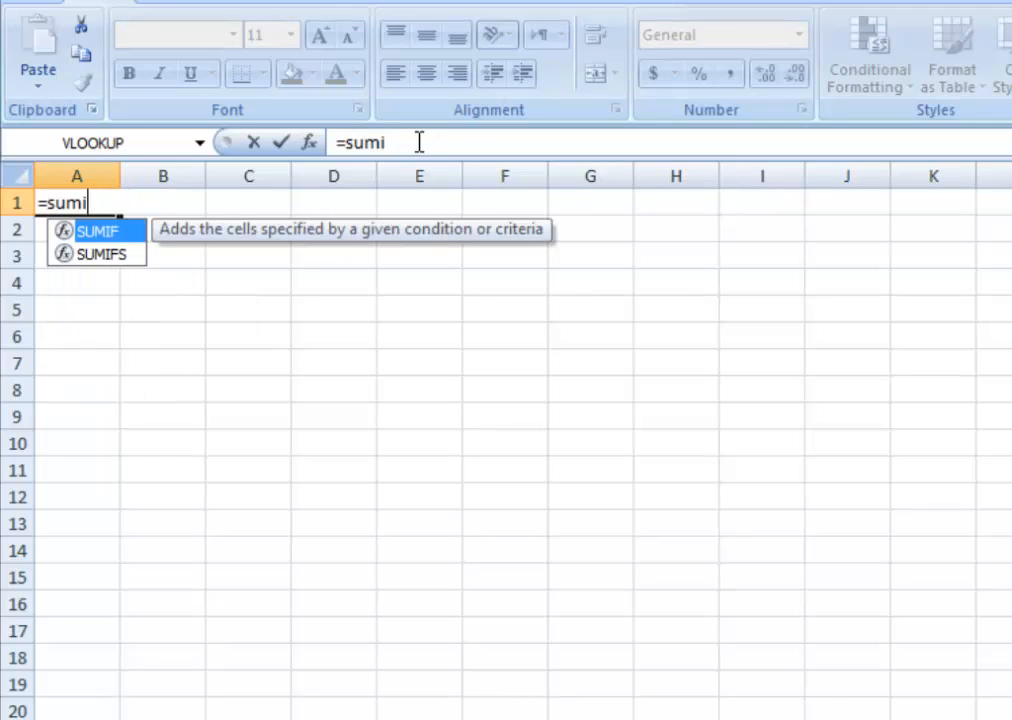
key(BackSpace)
key(BackSpace)
key(BackSpace)
key(BackSpace)
Enter the formula =AVERAGE(12,12,12,12,12,12,33,6,5) in cell A1
text(av)
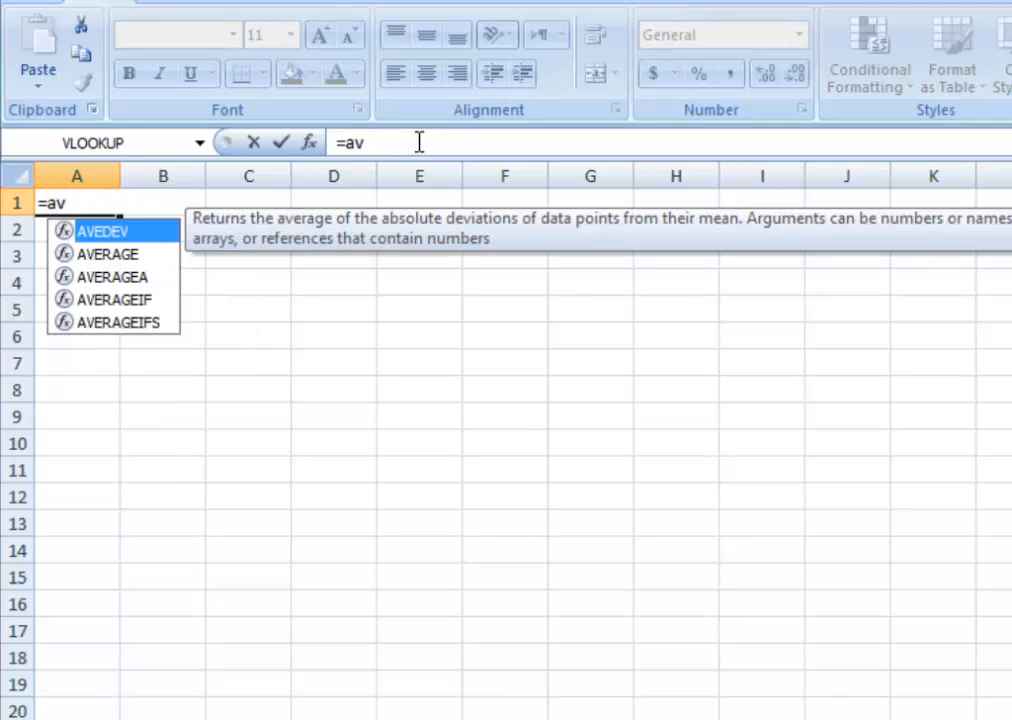
text(er)
key(Tab)
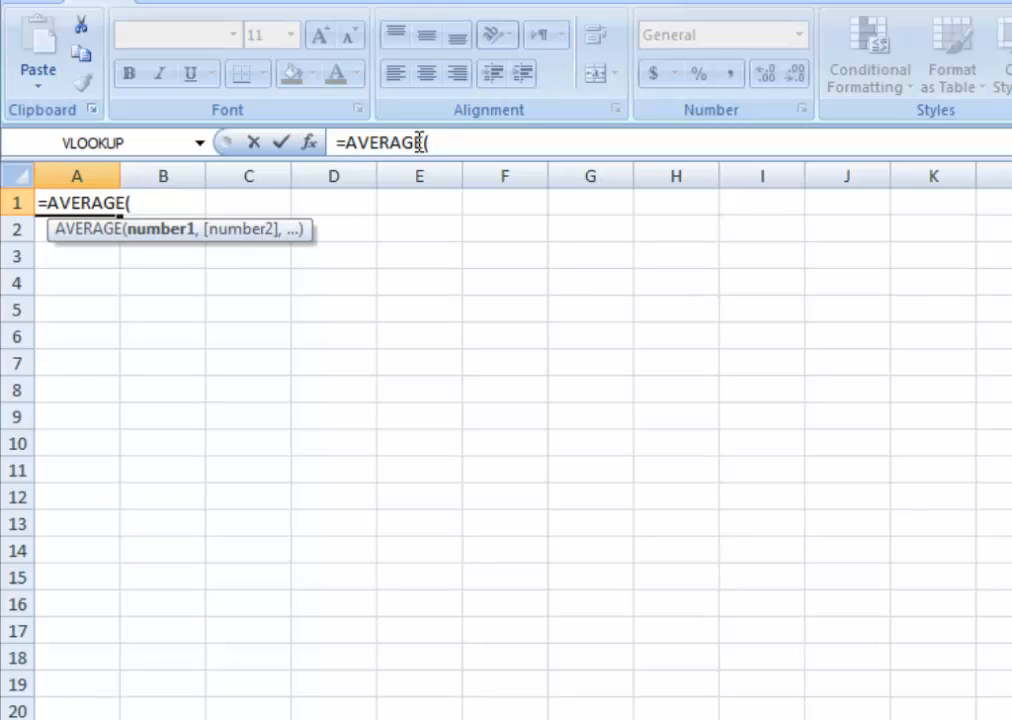
text(12,12,12,12,12,12)
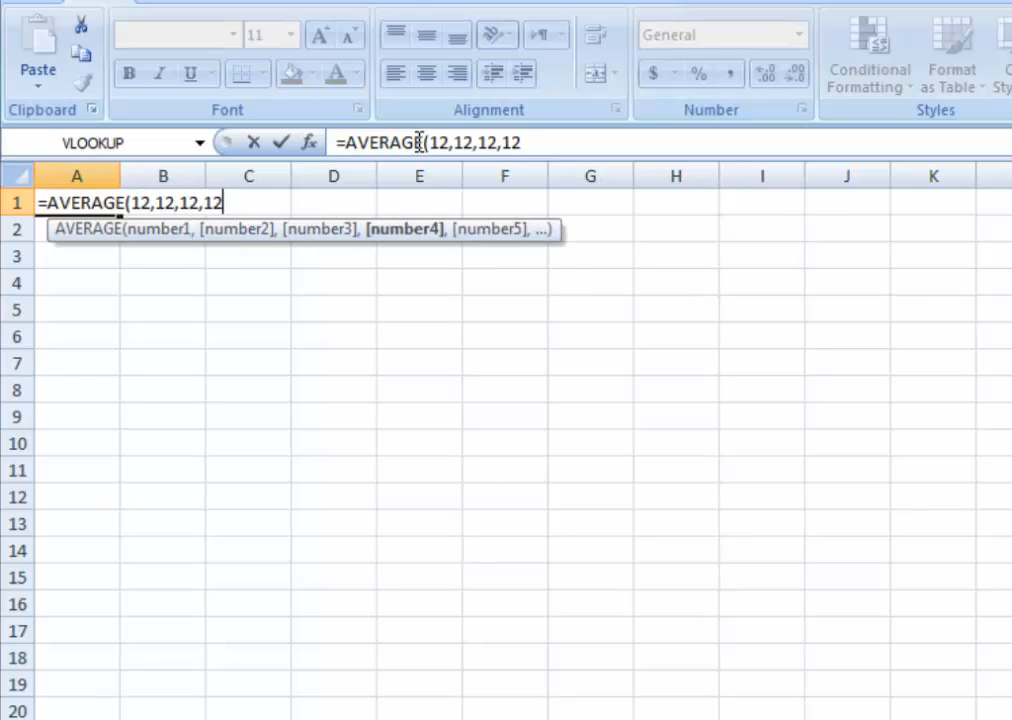
text(,12,12,3)
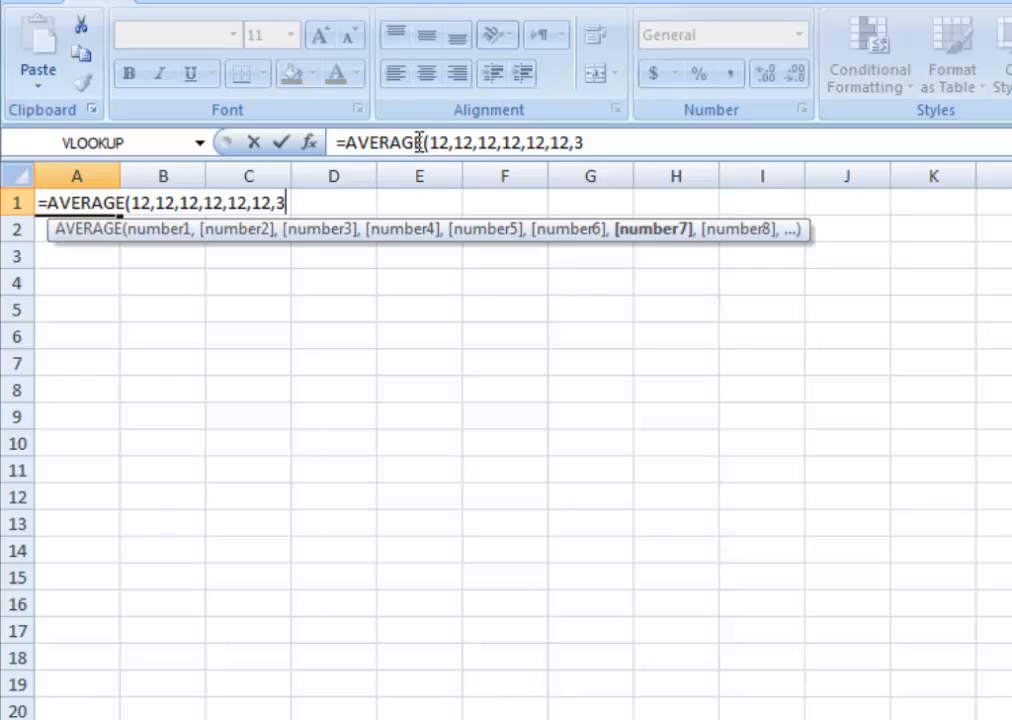
text(3,6,5)
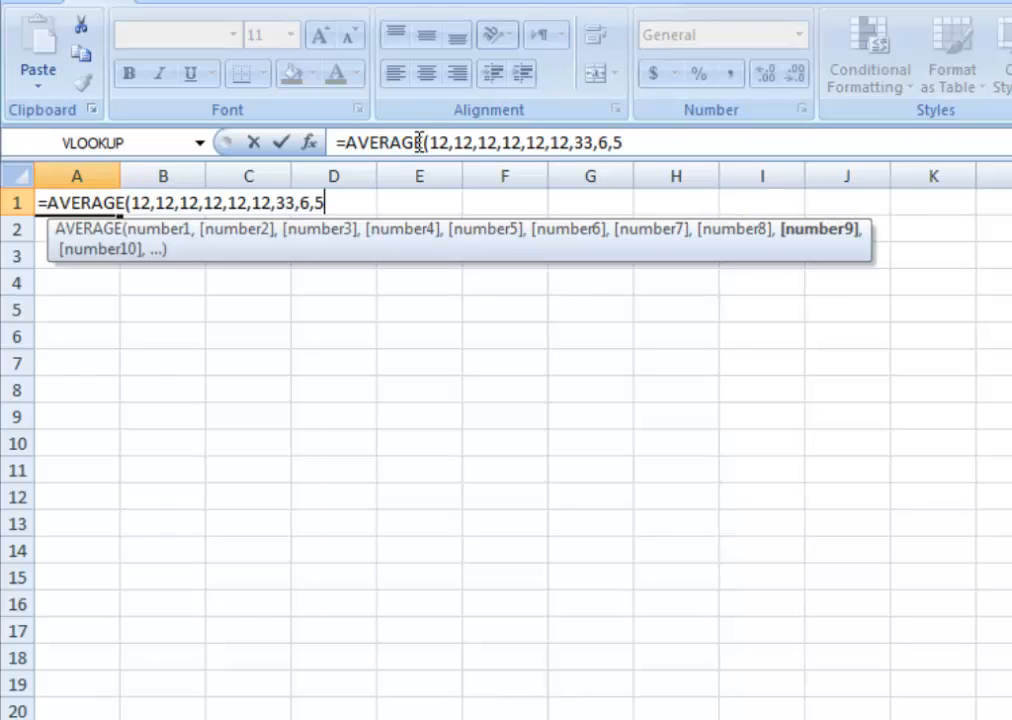
text())
key(Return)
key(Up)
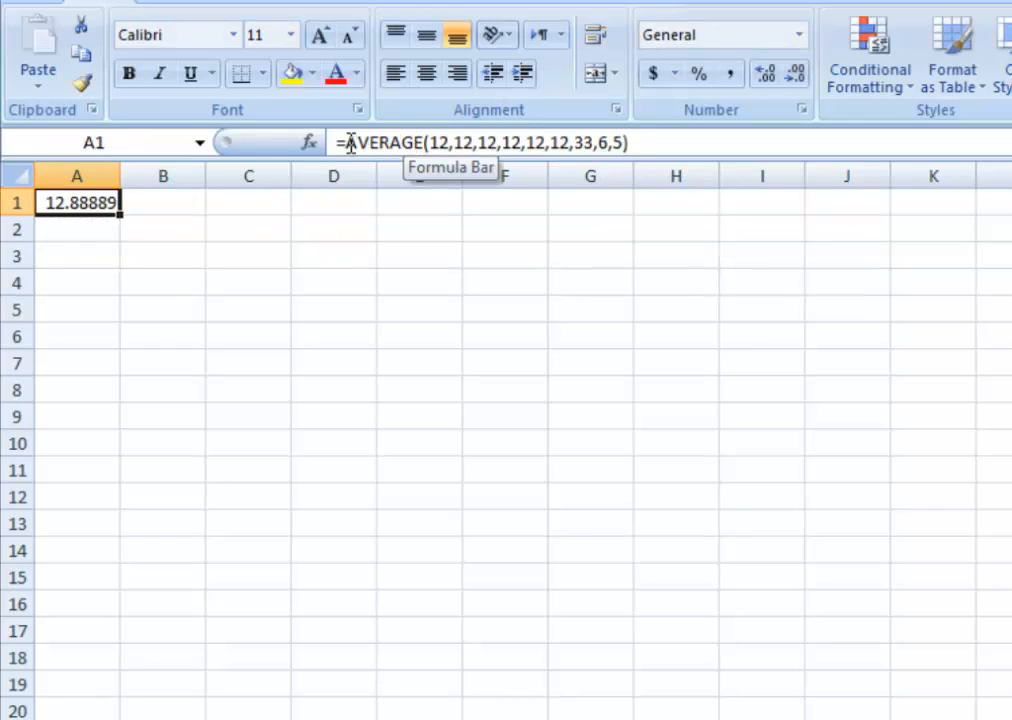
Review the function name and the bracketed arguments of the AVERAGE formula in A1, and clear the cell
drag(347, 143, 421, 143)
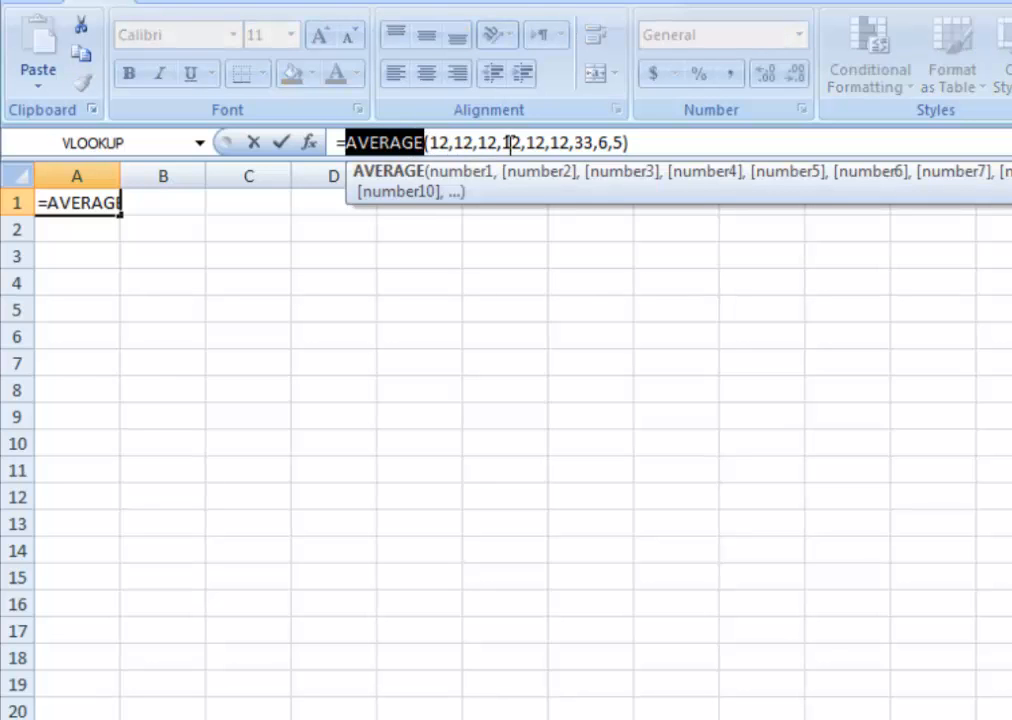
click(624, 145)
drag(624, 145, 425, 143)
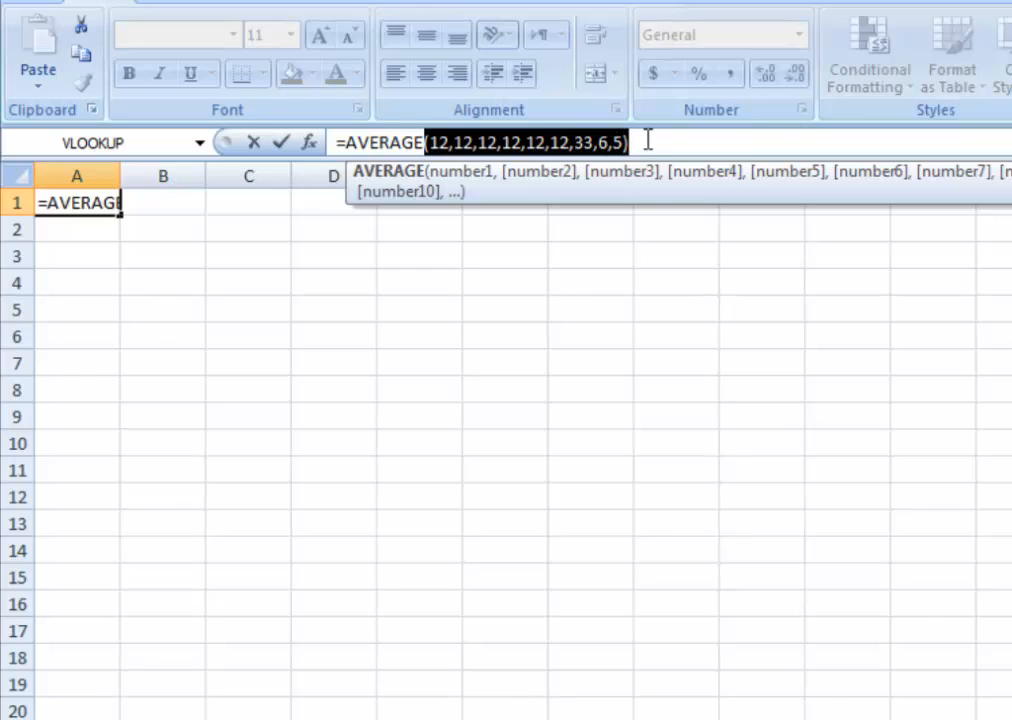
key(Return)
key(ctrl+z)
key(Down)
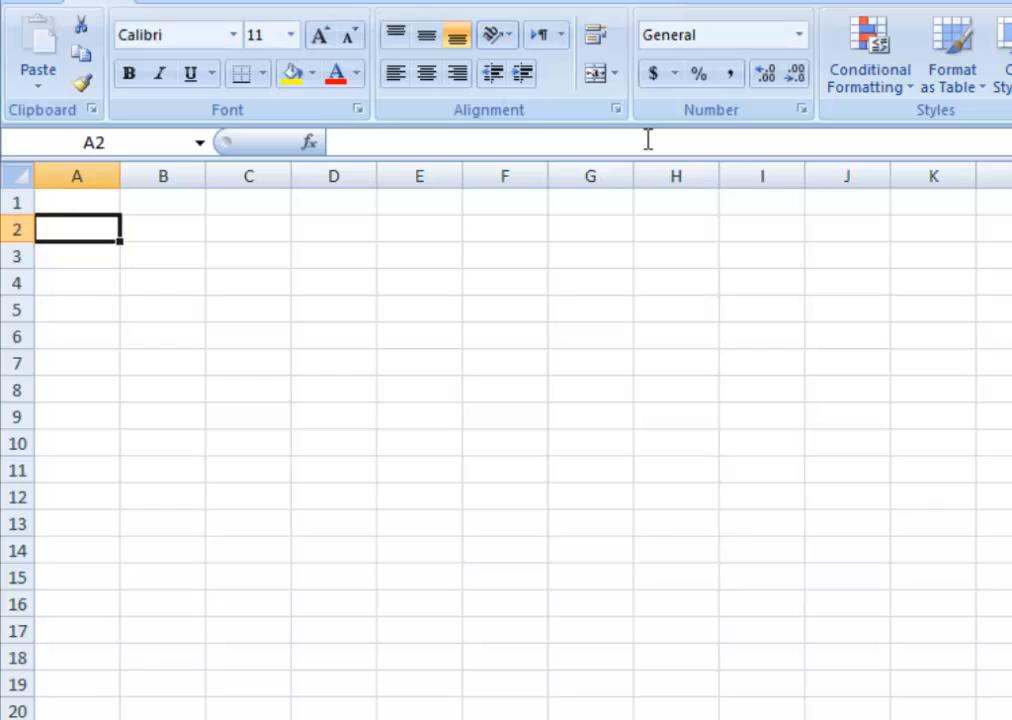
key(Up)
key(Down)
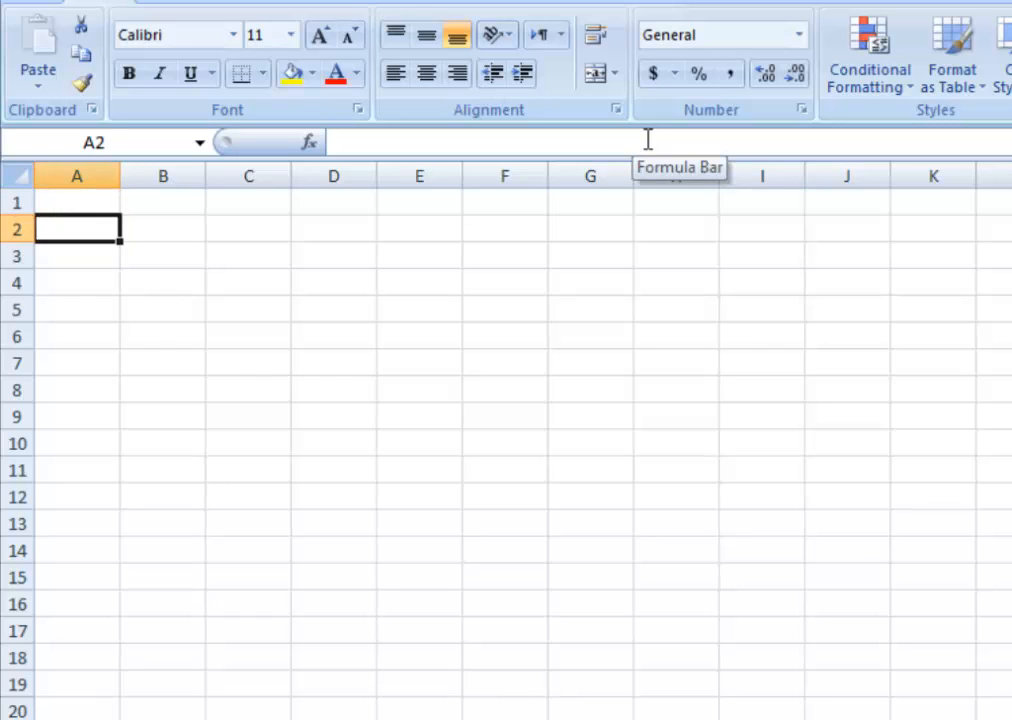
key(Up)
key(Right)
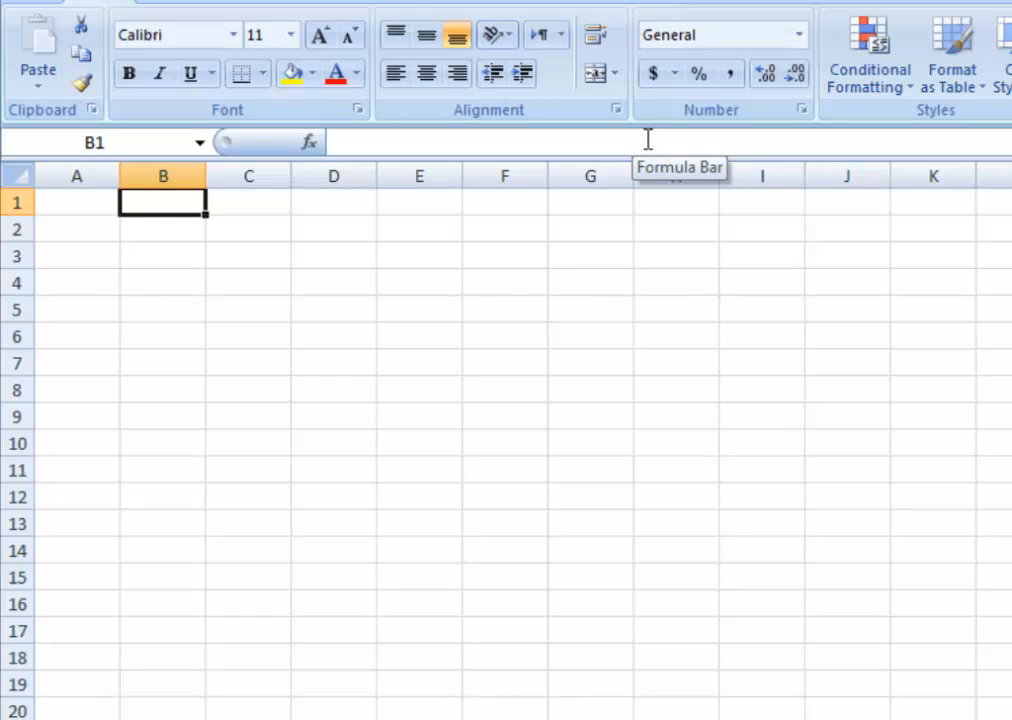
key(Down)
key(Up)
key(Left)
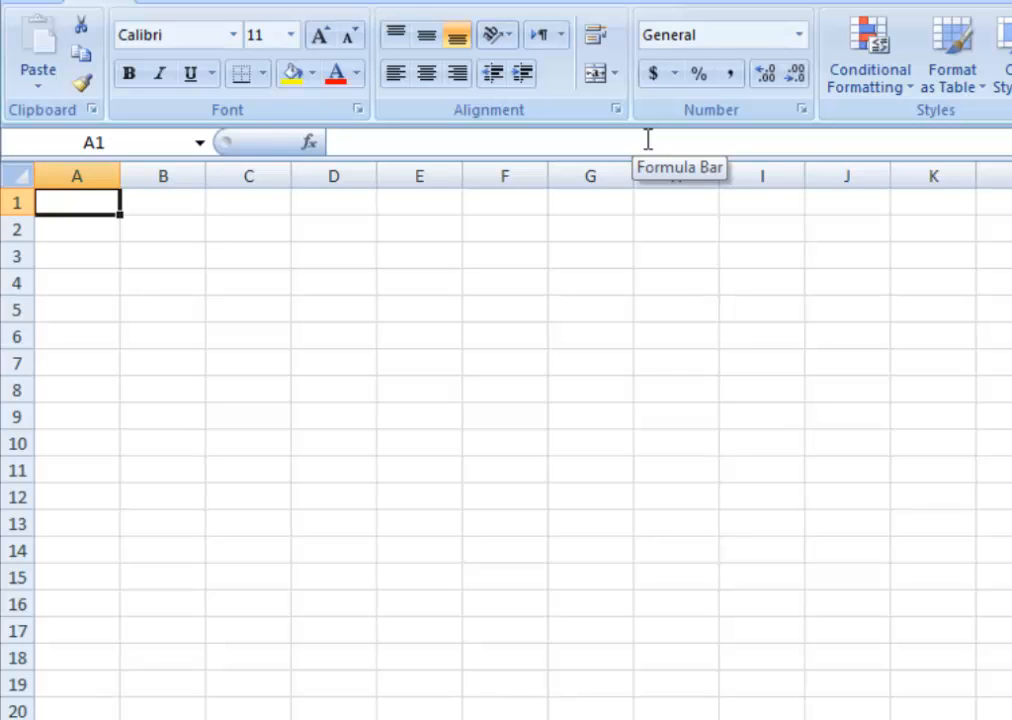
Enter the addition formula =12+12 in the empty cell A1
text(=)
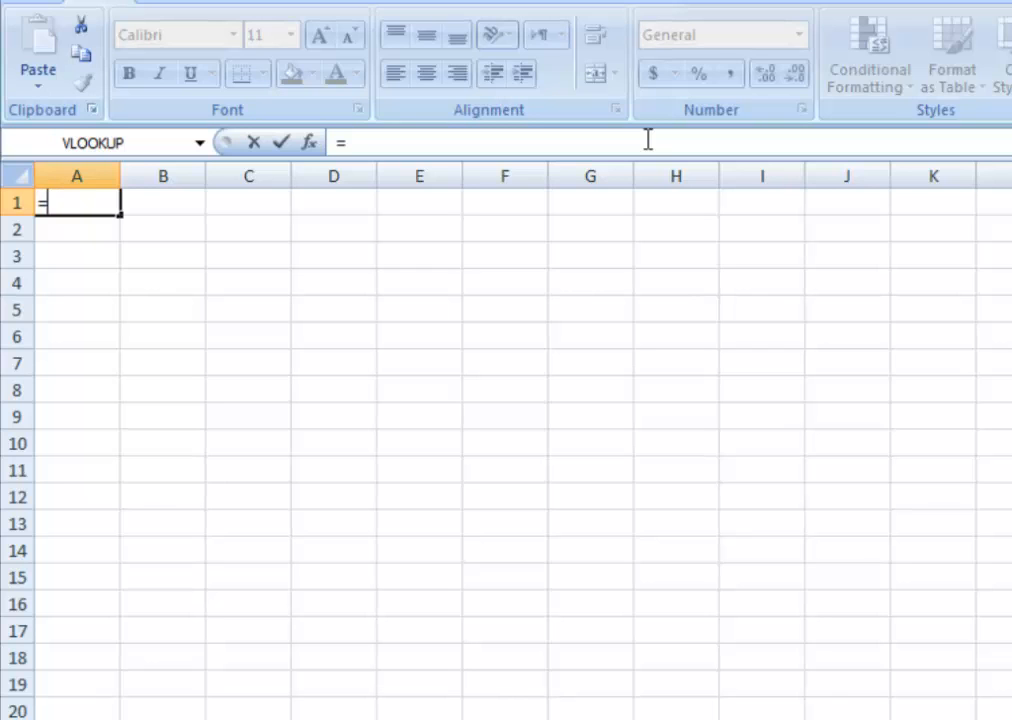
text(12+12)
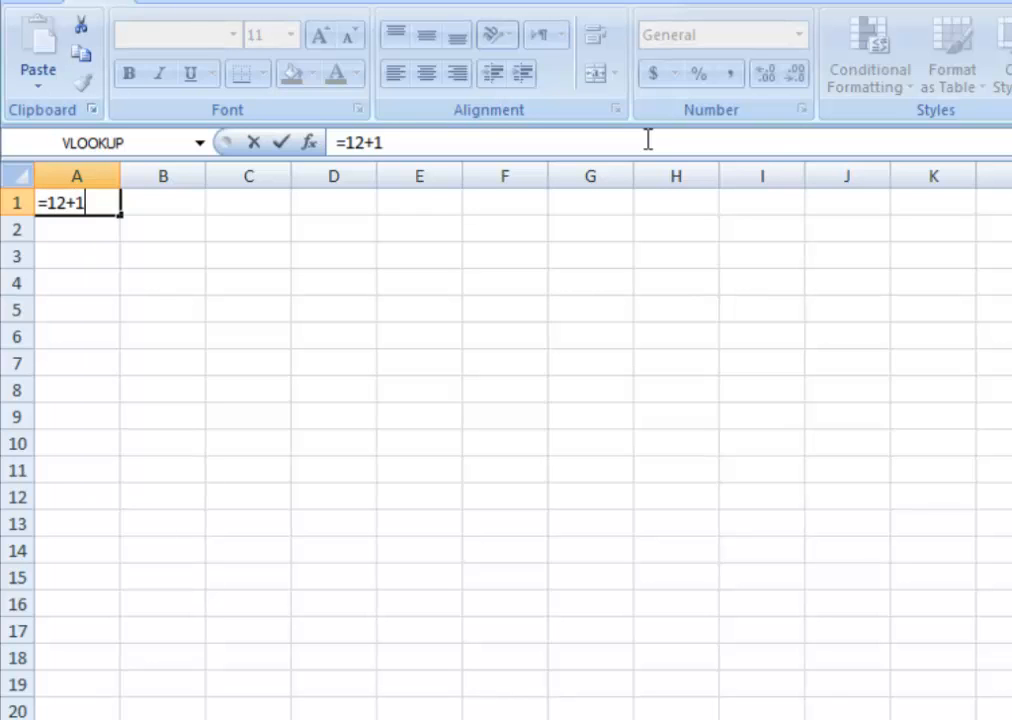
key(Return)
key(Up)
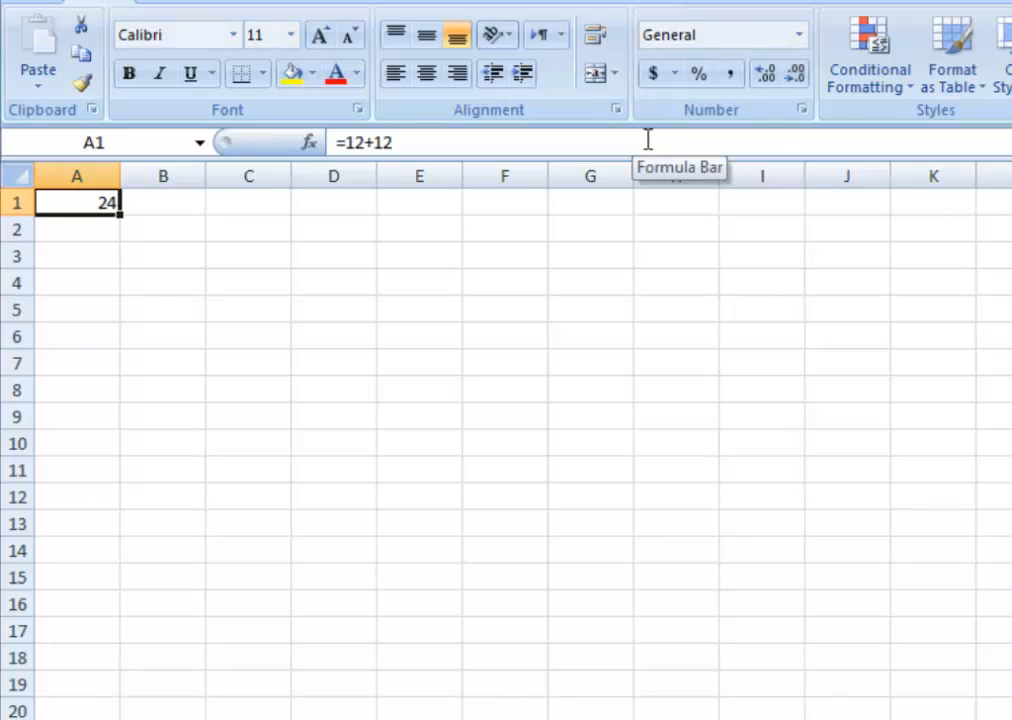
Enter the subtraction formula =12-2 in cell A2
key(Down)
key(Up)
key(Down)
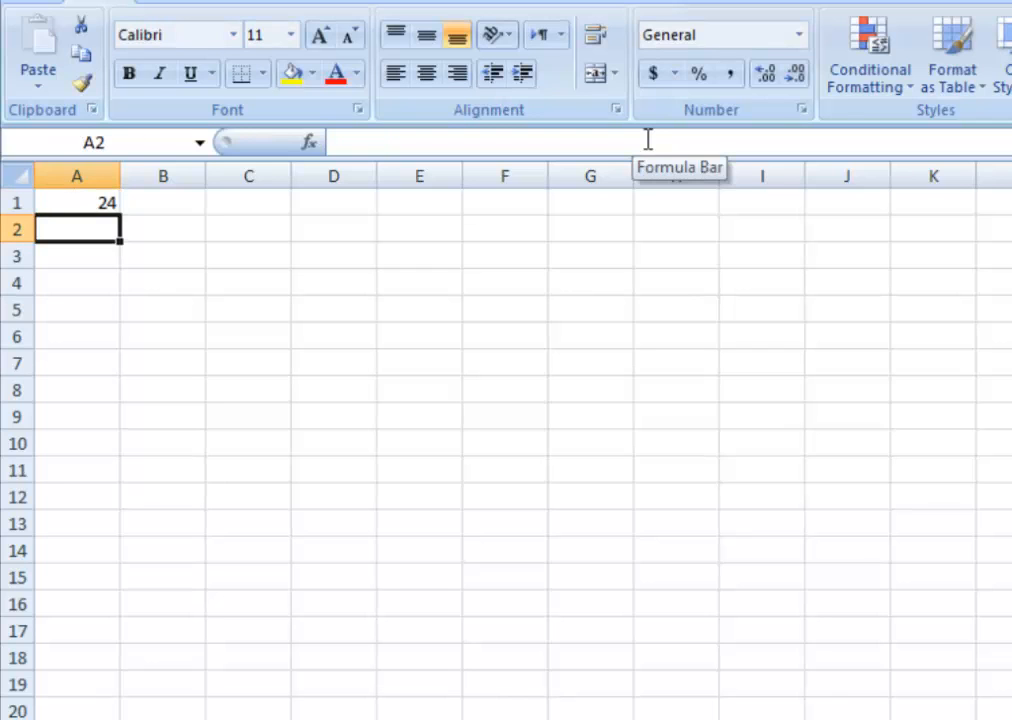
text(=12-2)
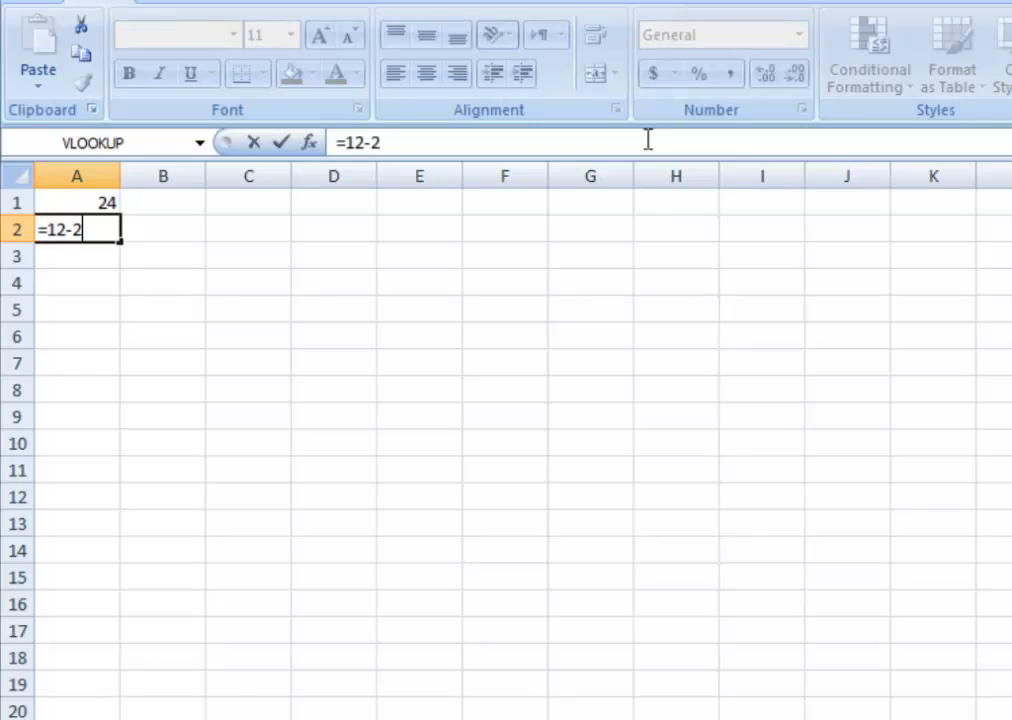
key(Return)
Enter the division formula =10/2 in cell A3
text(=10)
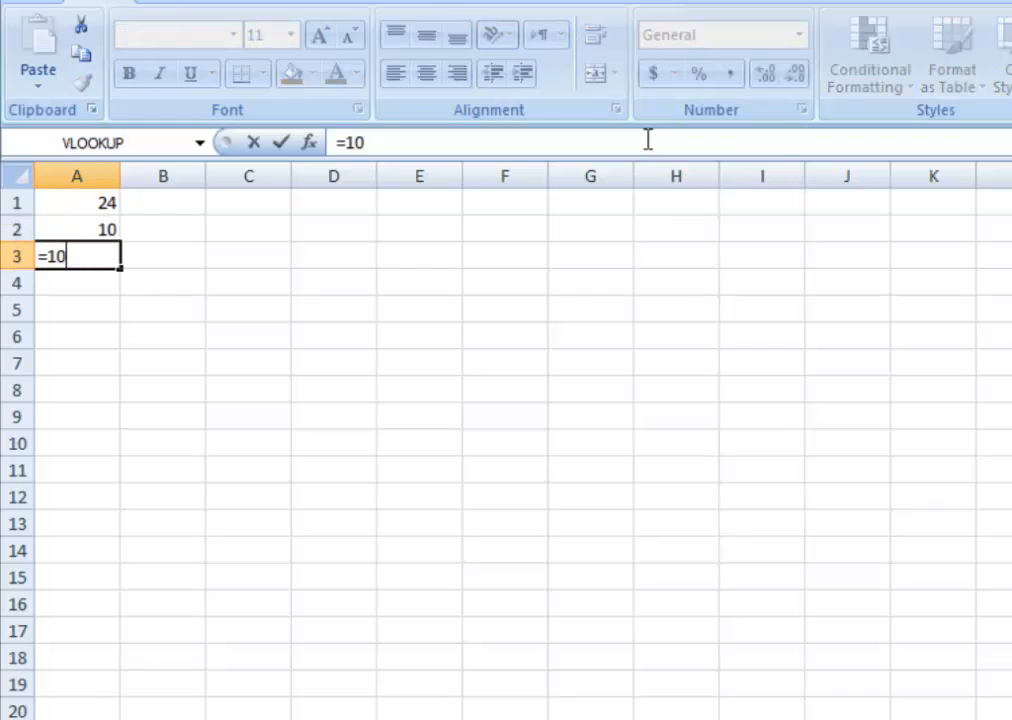
text(/3)
key(BackSpace)
text(2)
key(Return)
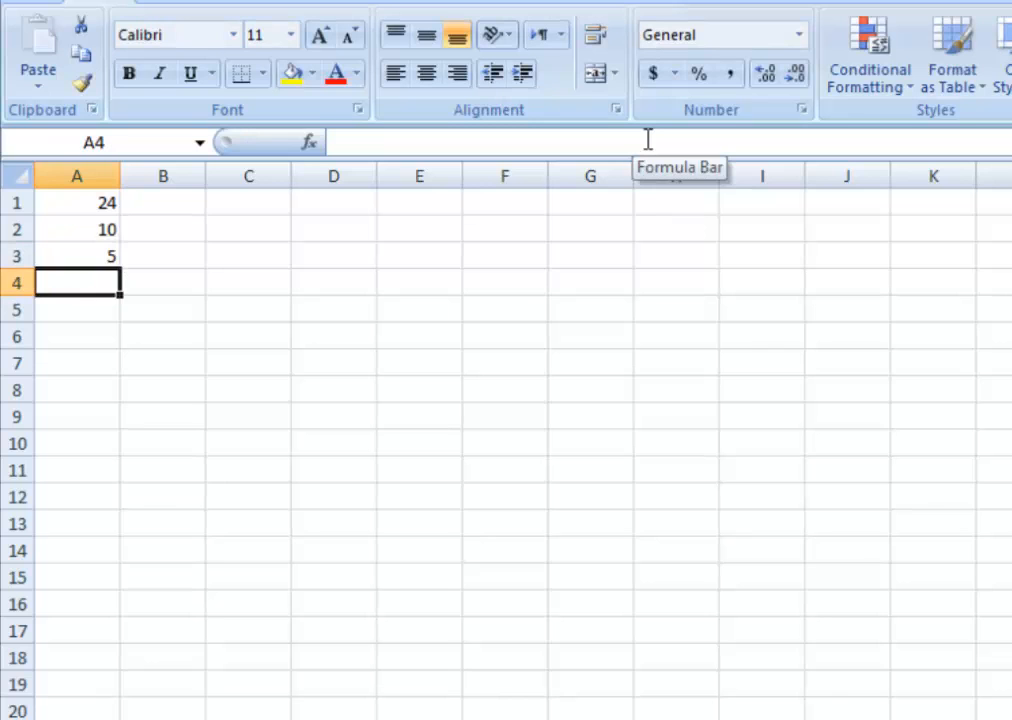
Enter a SUM formula in cell A6 that adds the individual cells A3, A2 and A1
key(Down)
text(=)
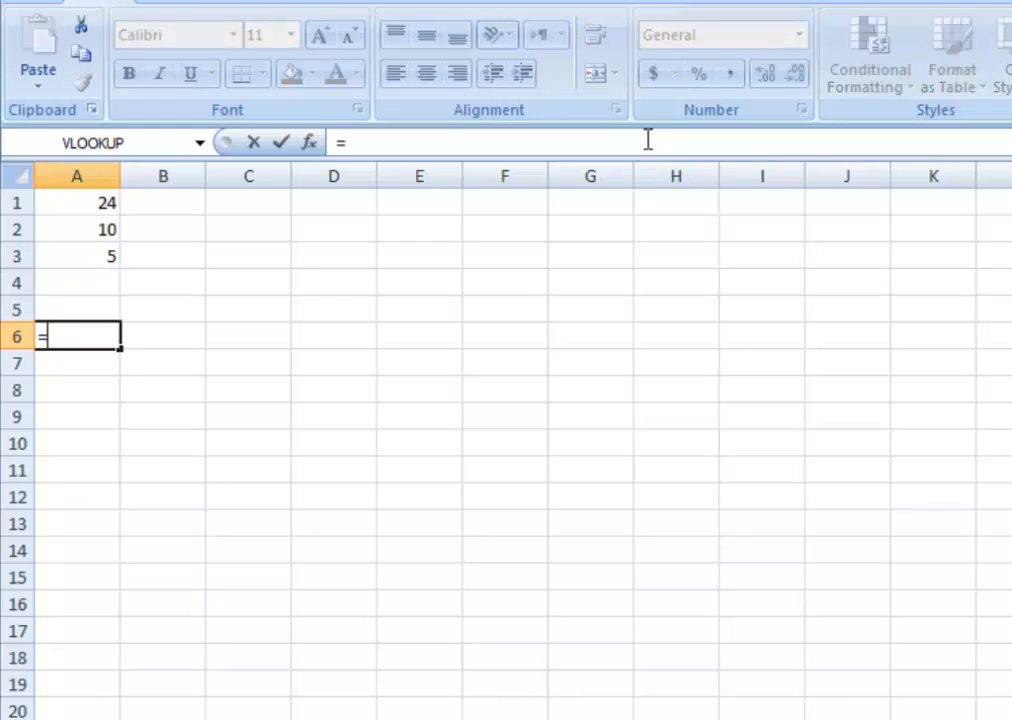
text(sum)
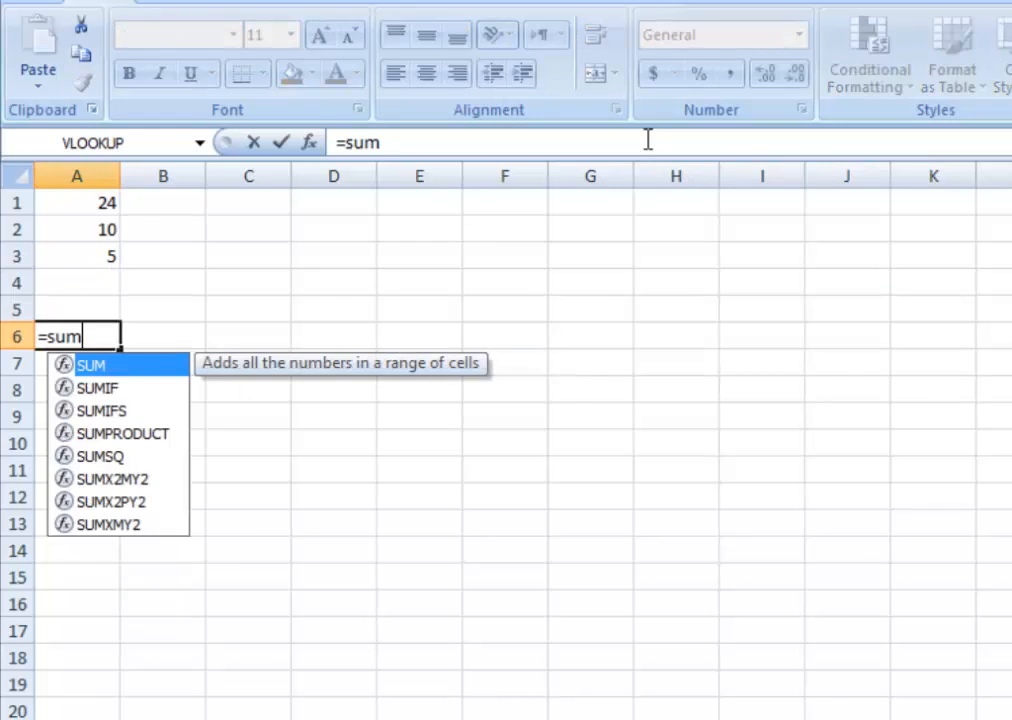
text(()
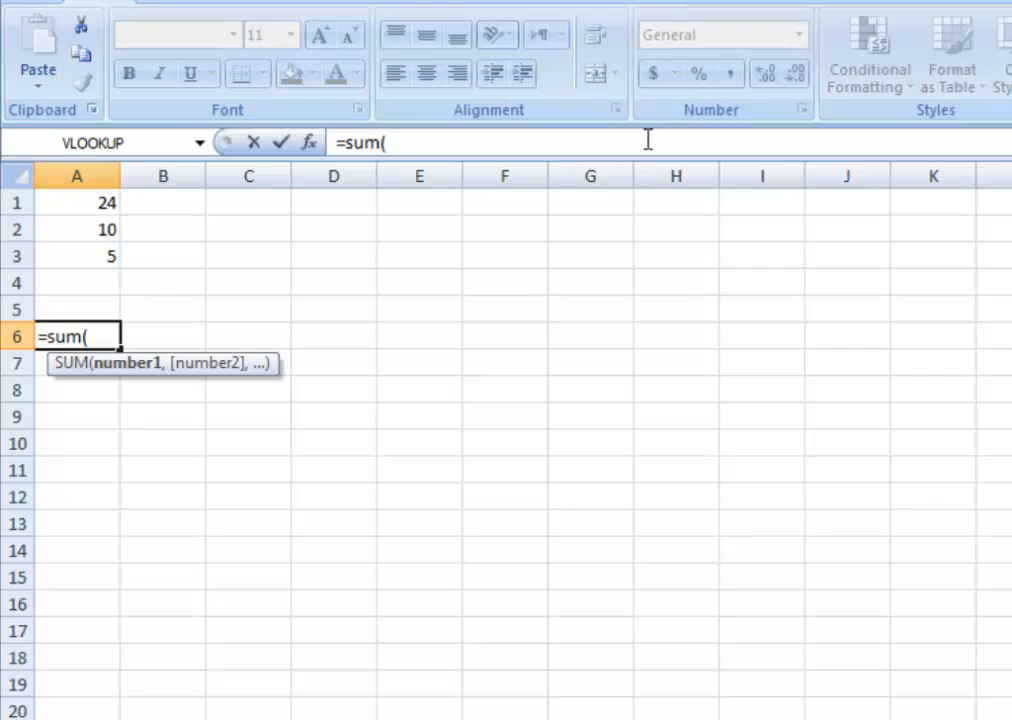
click(104, 260)
text(,)
click(100, 228)
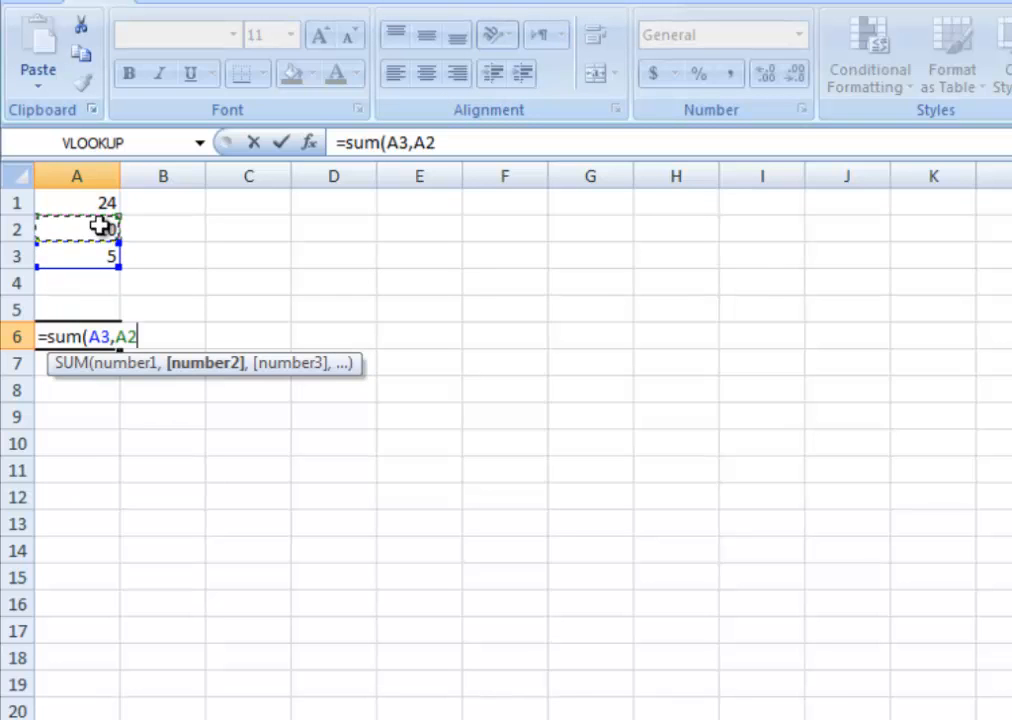
text(,)
click(105, 205)
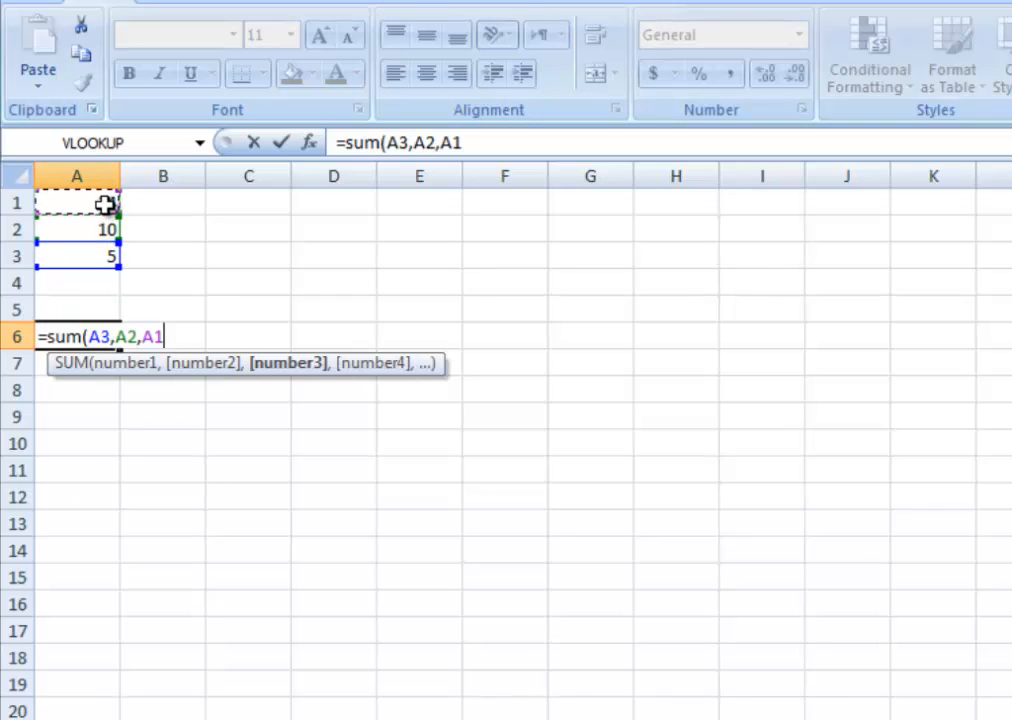
text())
key(Return)
Enter the range formula =SUM(A1:A3) in cell A7 and reselect that cell to show its formula
text(=s)
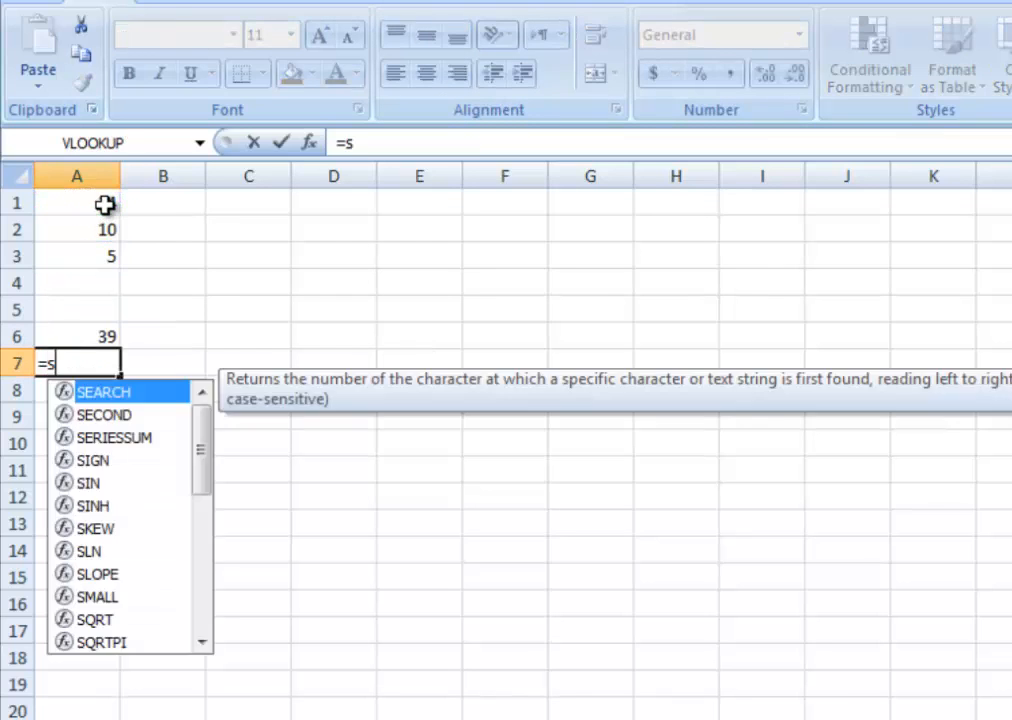
text(um()
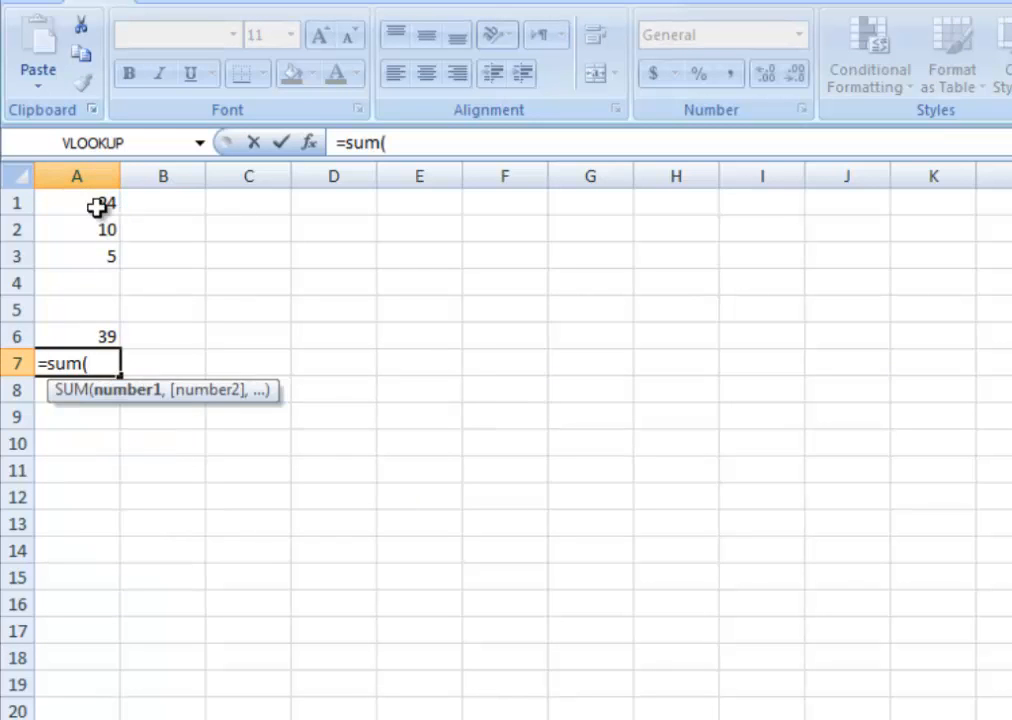
click(93, 206)
drag(93, 206, 93, 256)
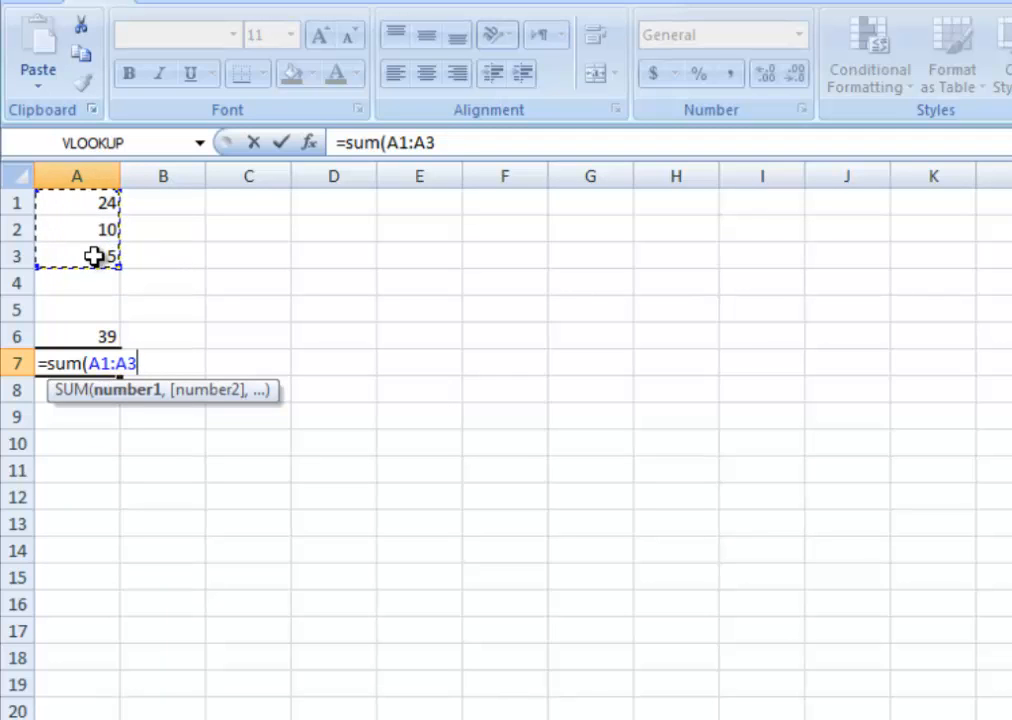
text())
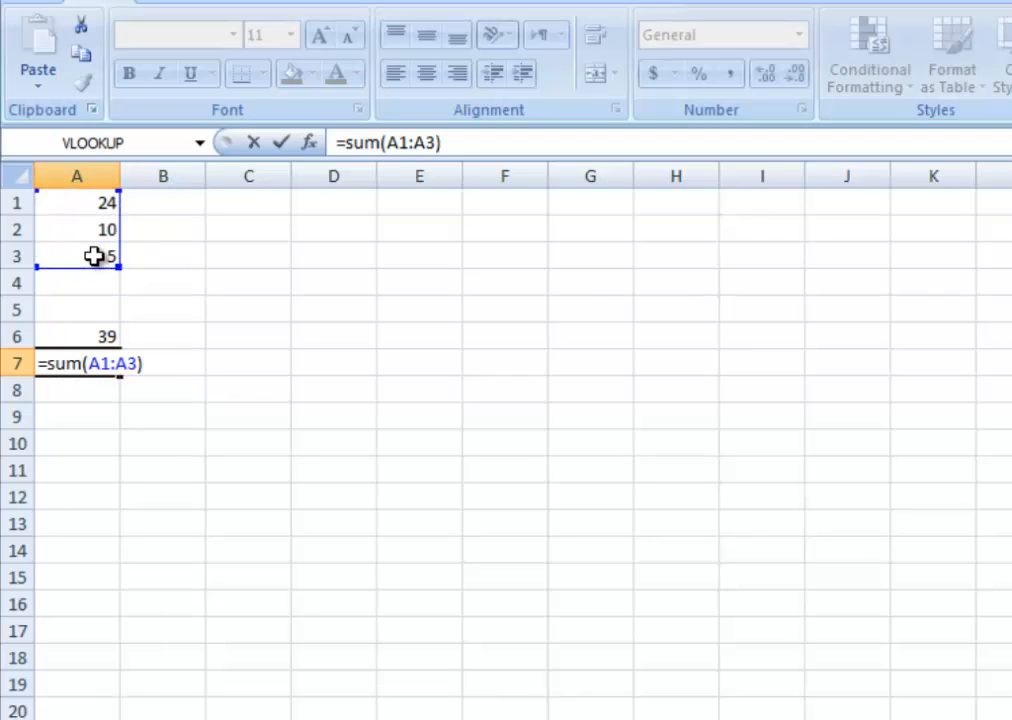
key(Return)
key(Up)
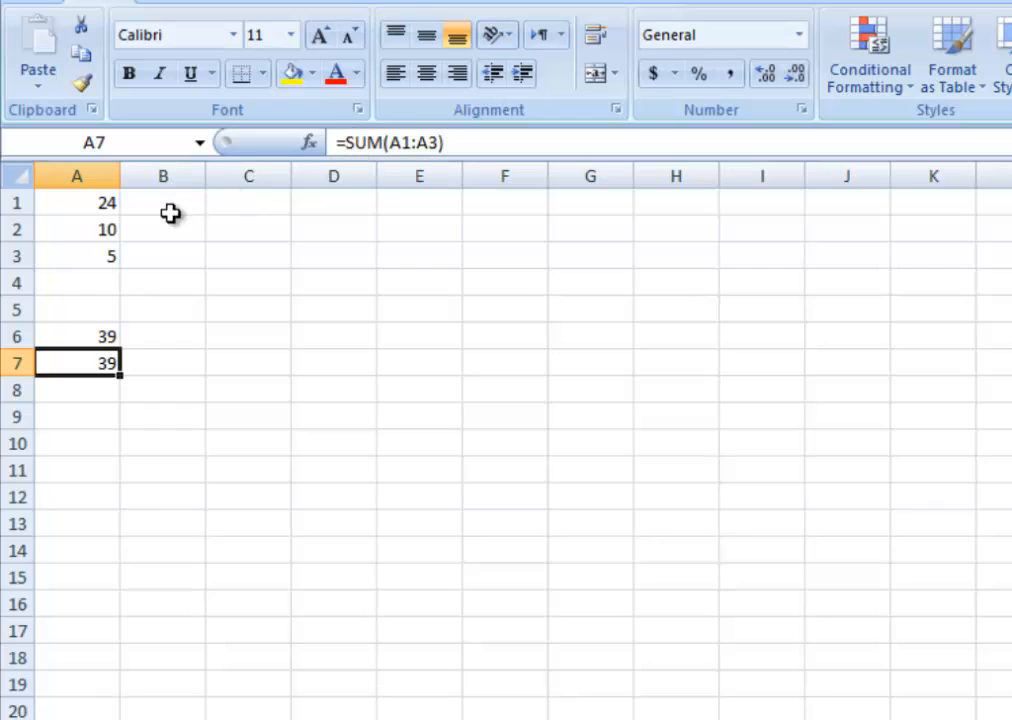
Clear the contents of cells A1 to A8 and return to cell A1
drag(105, 200, 113, 384)
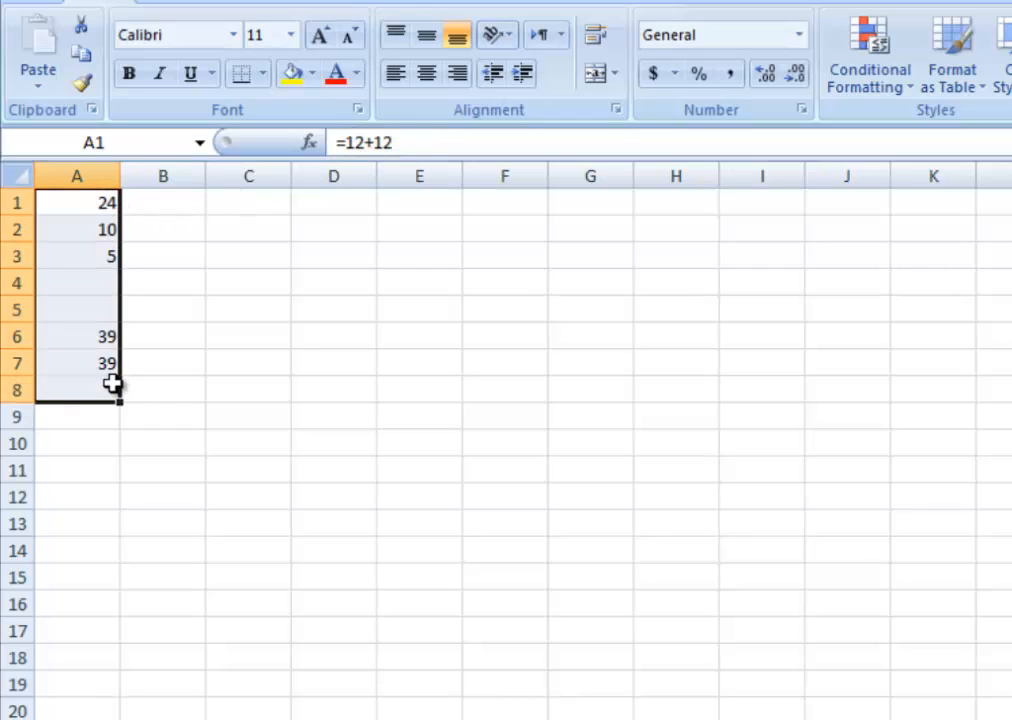
key(Delete)
key(ctrl+Home)
Start a SUM function in cell B1 with Insert Function, choosing it from the recently used functions
key(Right)
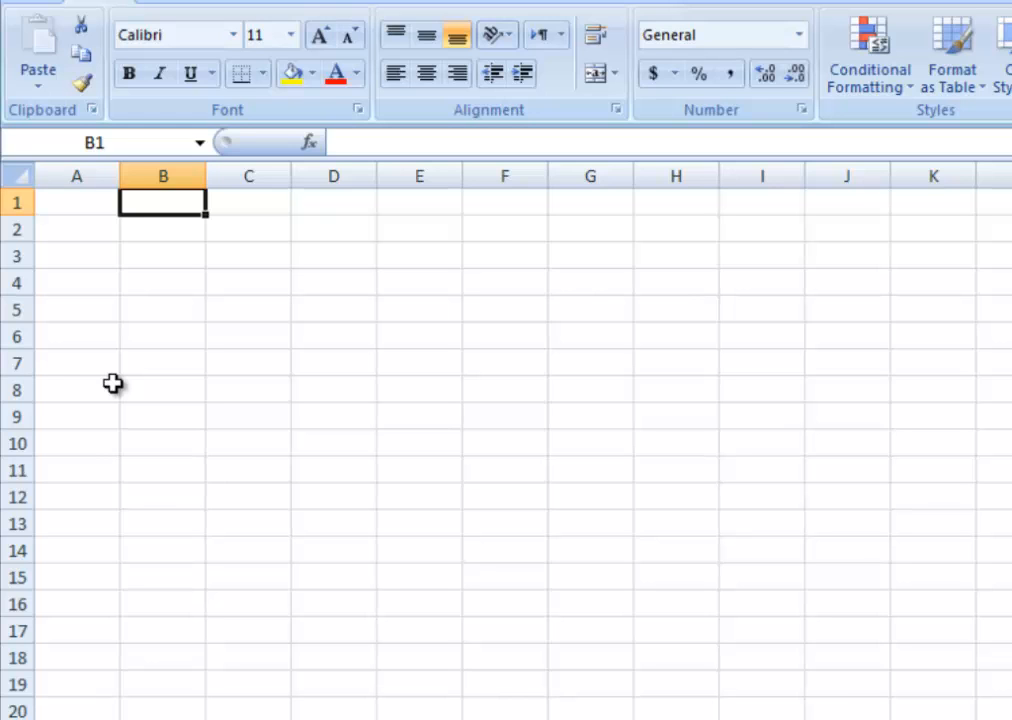
click(372, 3)
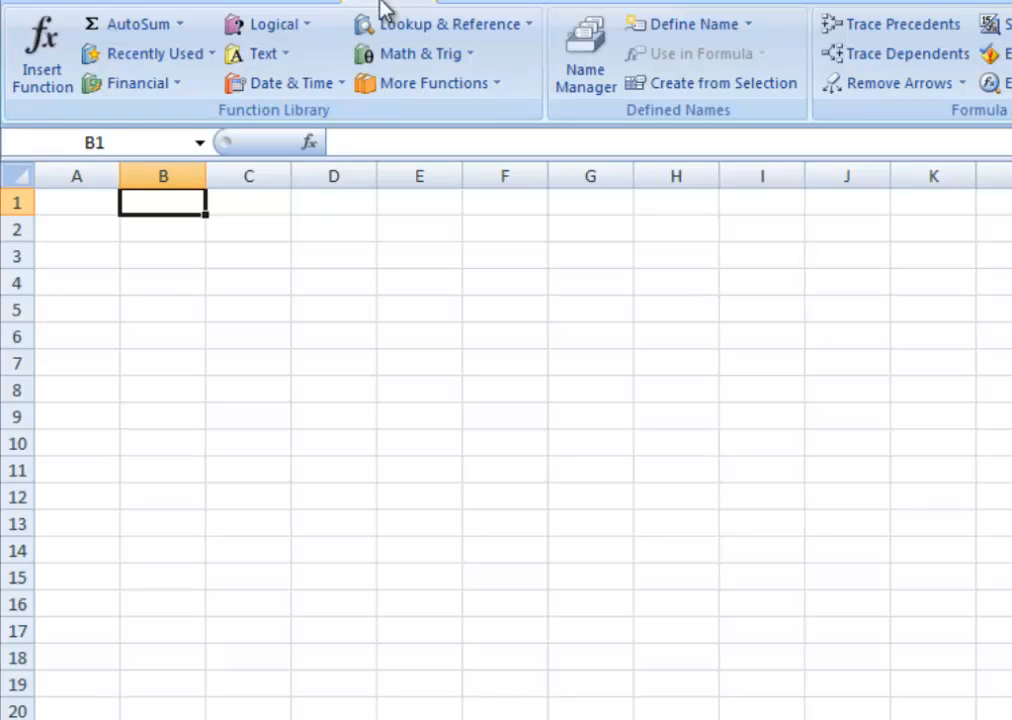
click(40, 62)
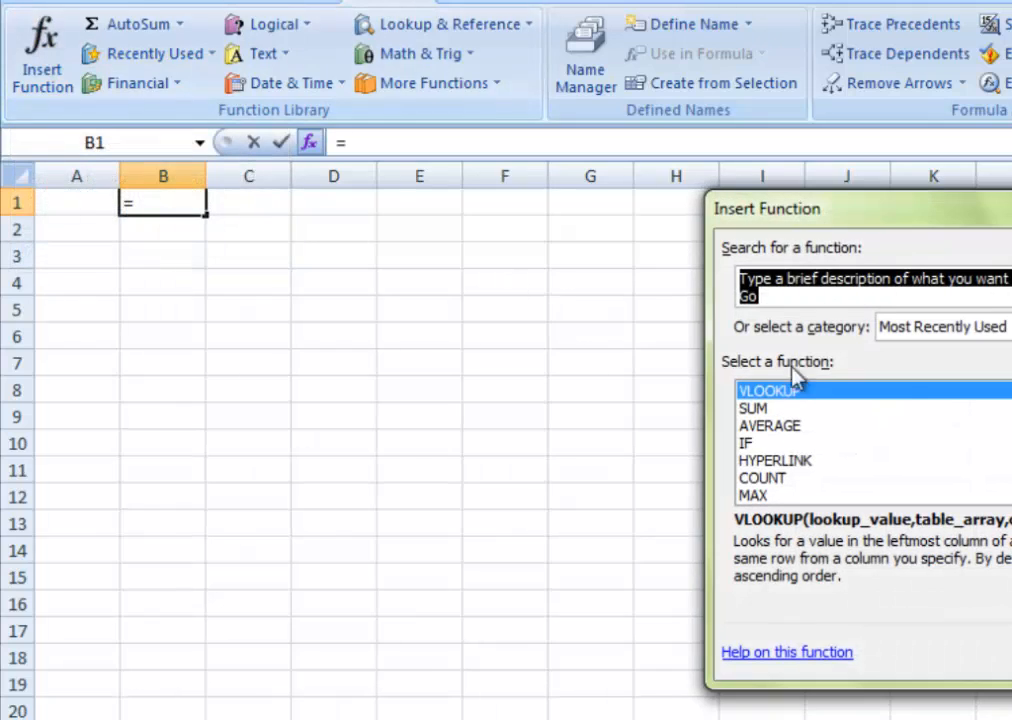
drag(789, 200, 605, 200)
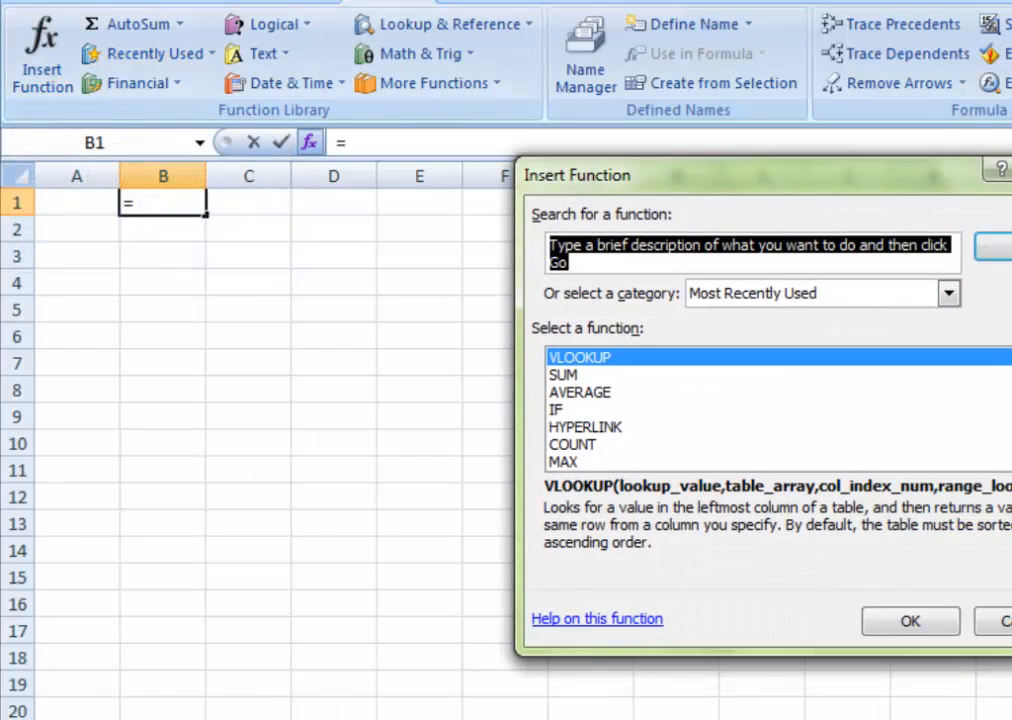
click(600, 375)
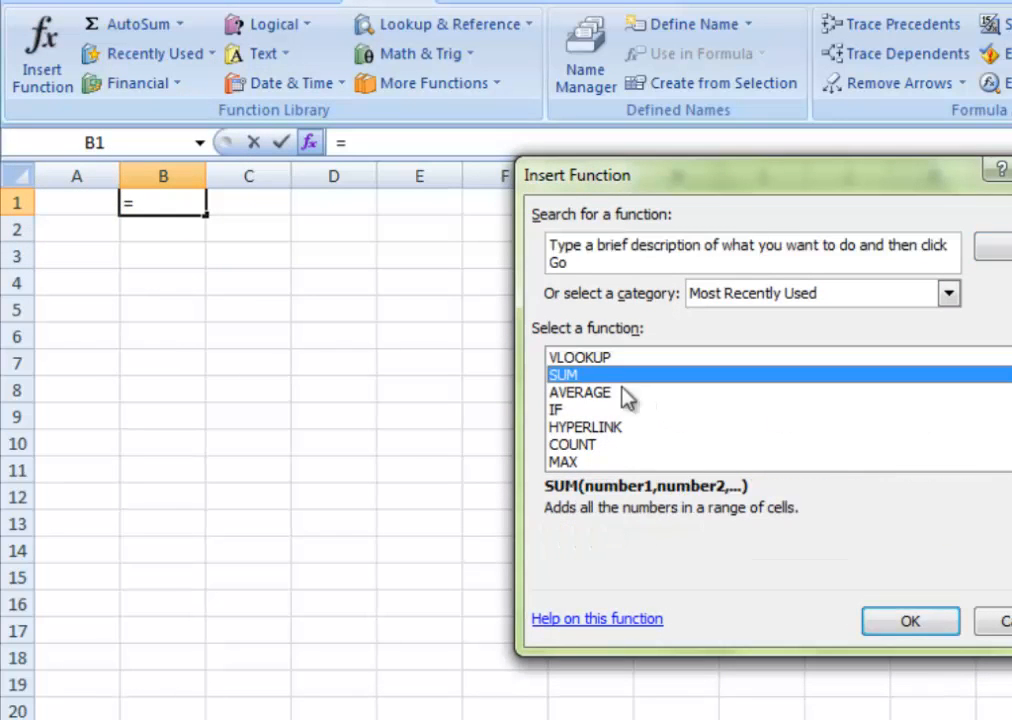
click(910, 622)
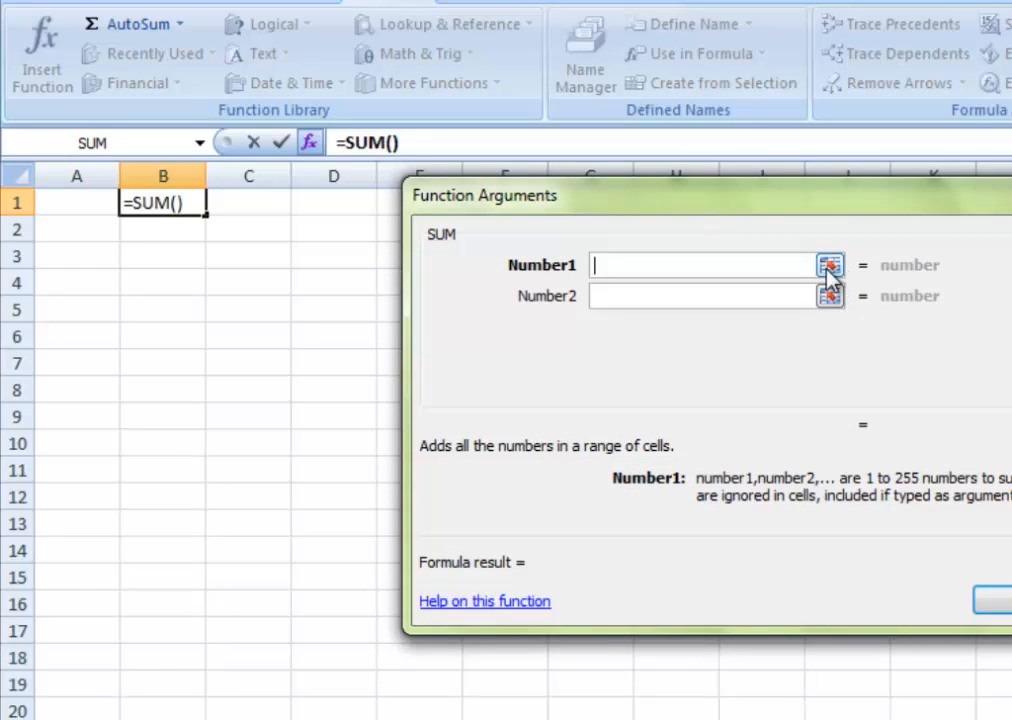
Set the SUM arguments Number1, Number2 and Number3 to cells A1, A2 and A3, and confirm the function
click(830, 266)
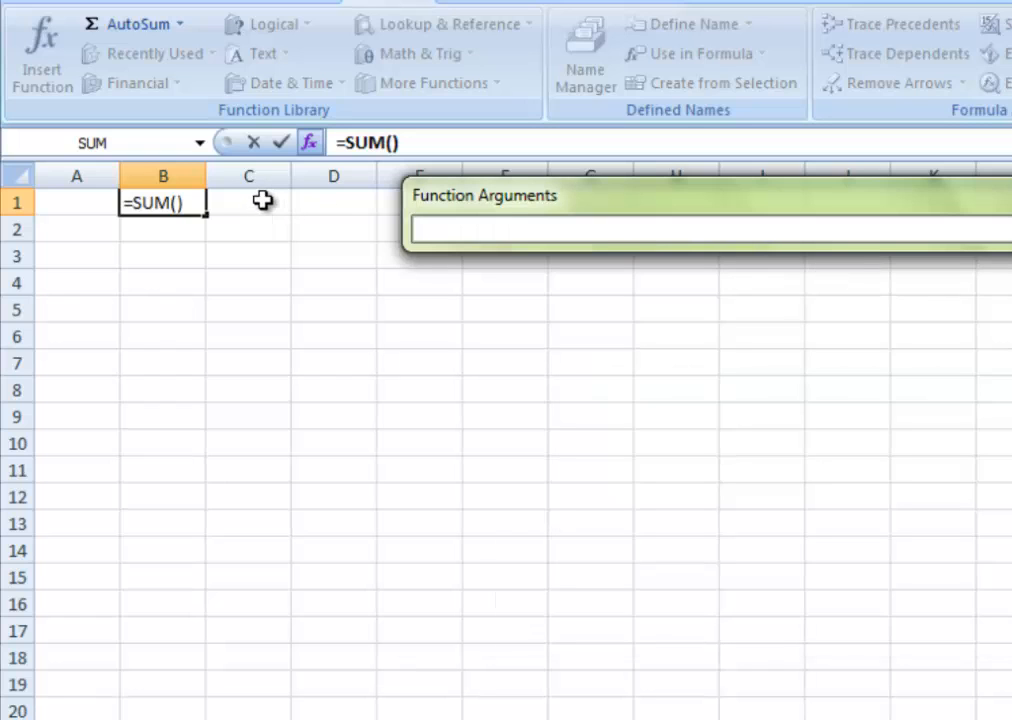
click(75, 202)
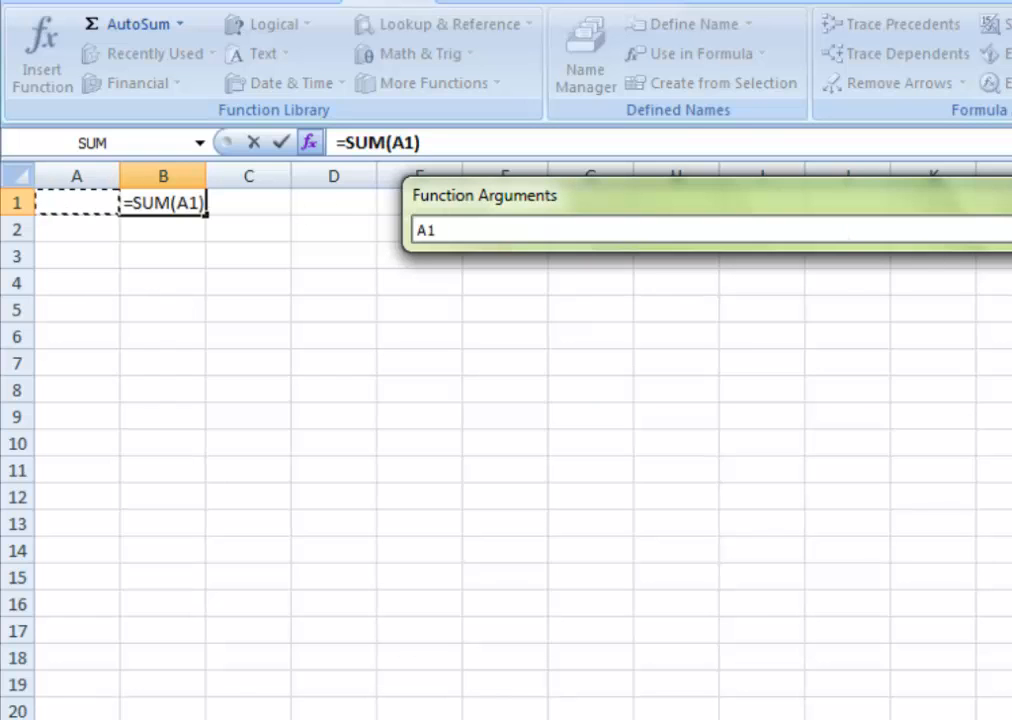
click(1006, 229)
click(830, 296)
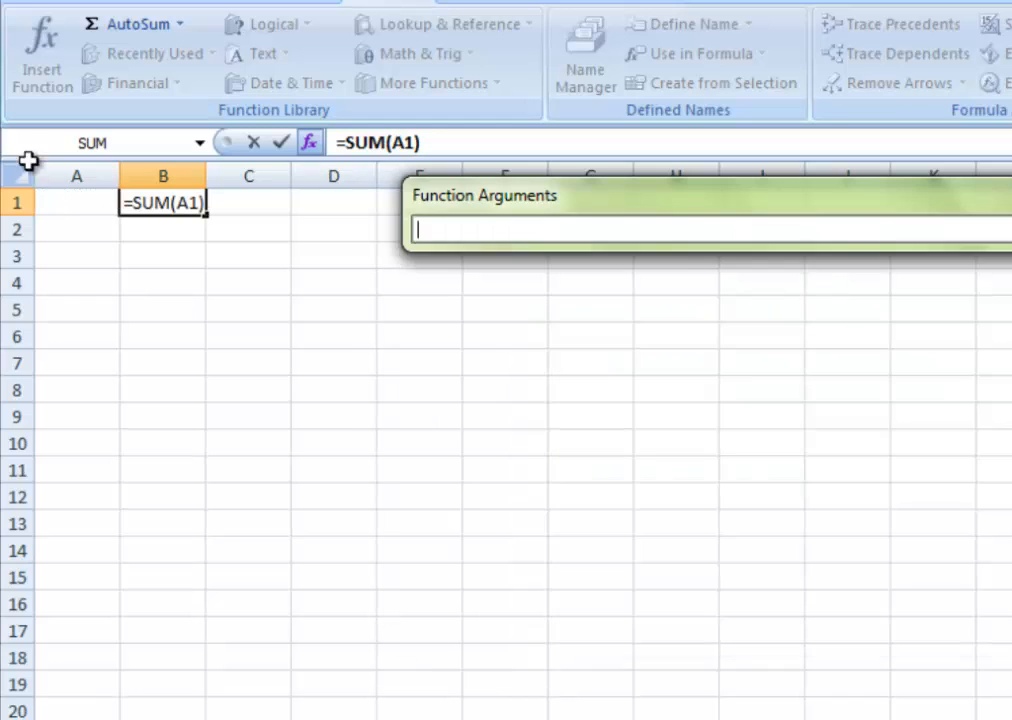
click(73, 229)
click(1006, 229)
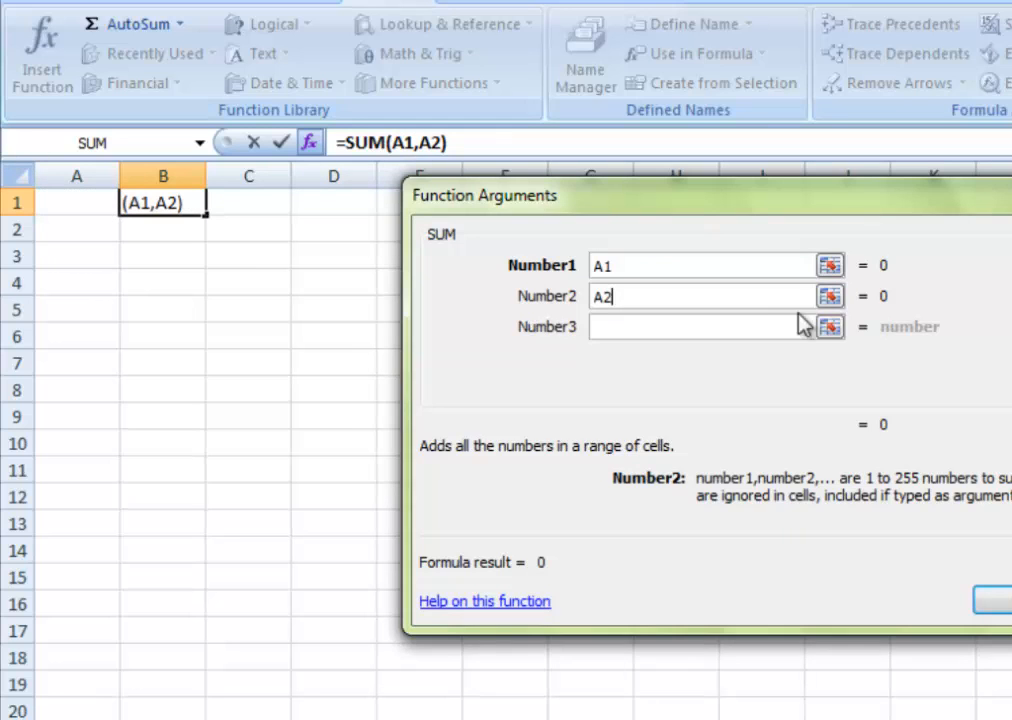
click(827, 323)
click(65, 254)
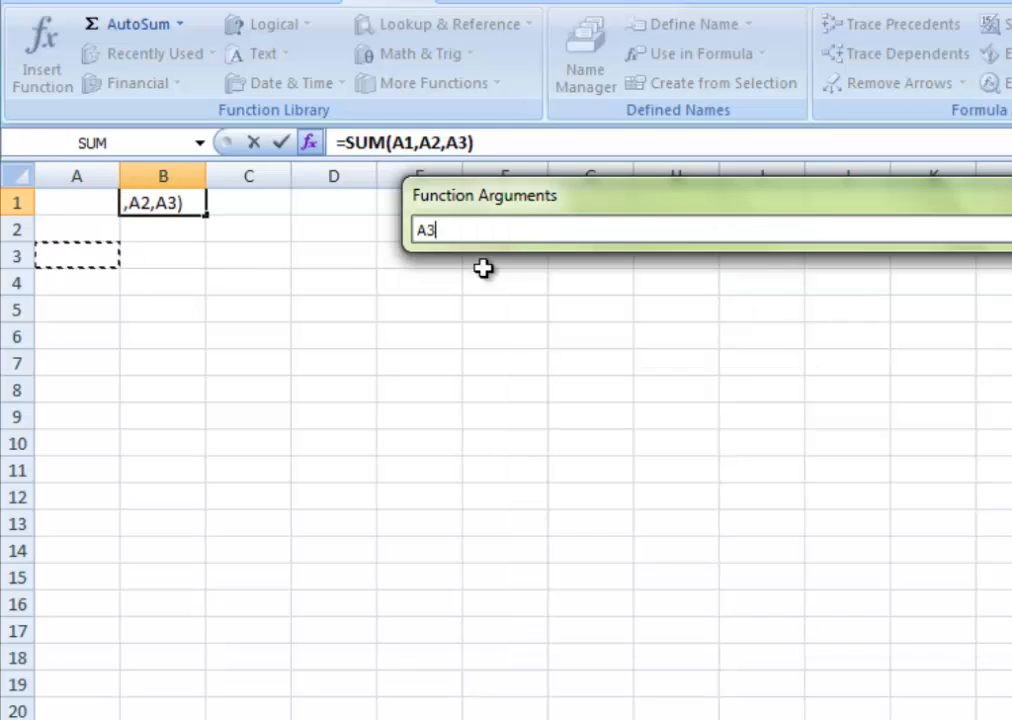
click(1006, 229)
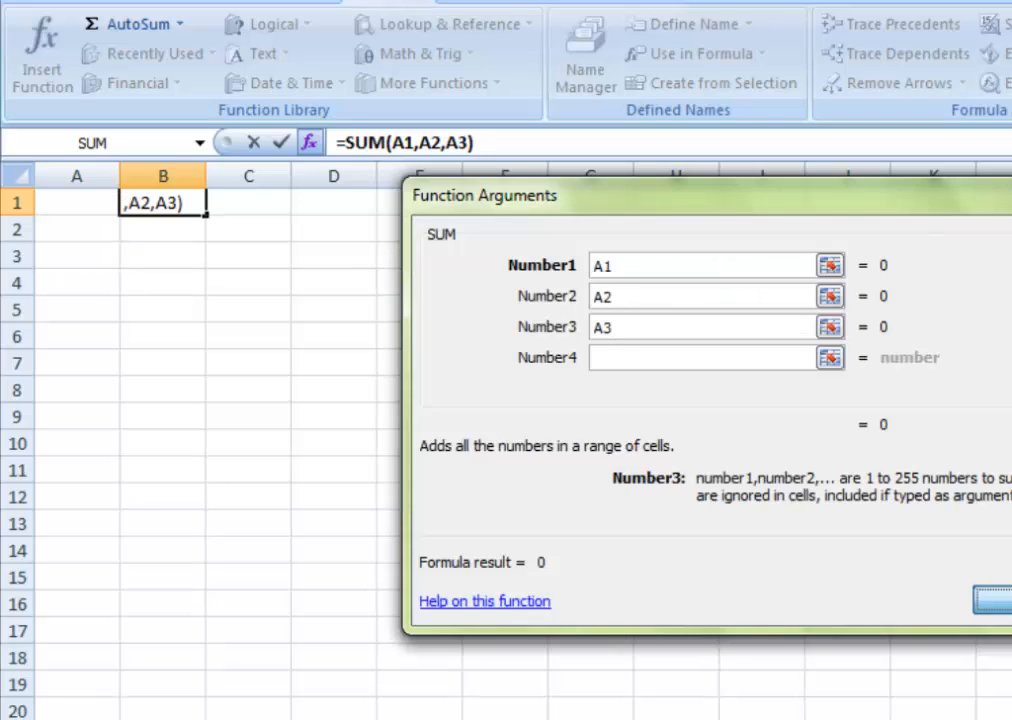
key(Return)
Enter the value 12 in each of the cells A1, A2 and A3
click(60, 174)
click(75, 207)
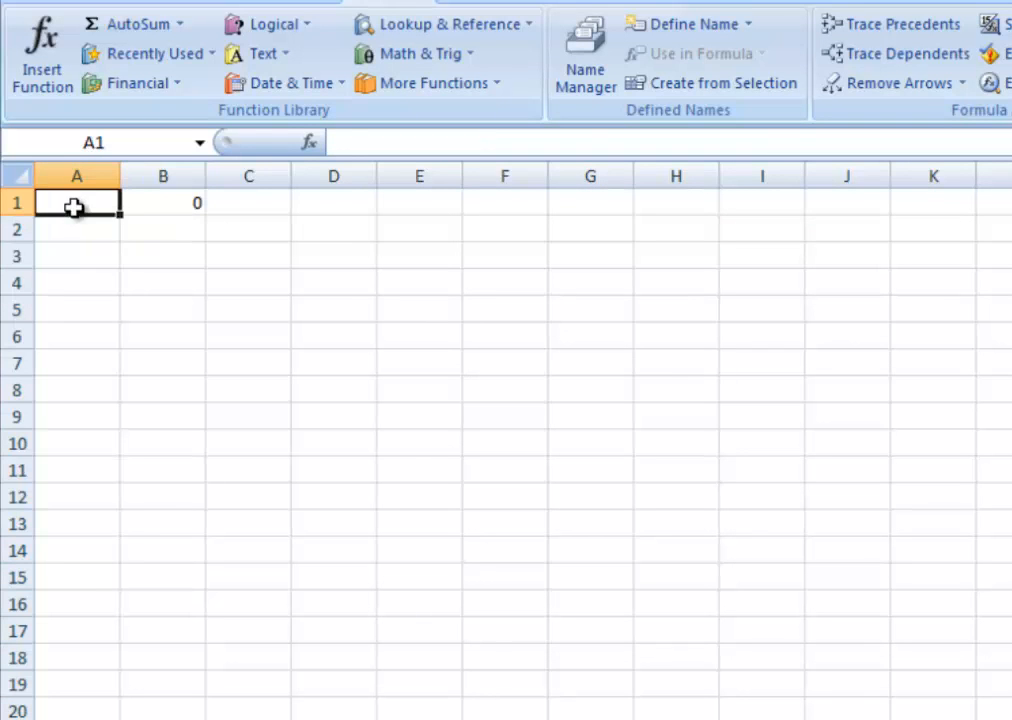
text(12)
key(Return)
text(12)
key(Return)
text(12)
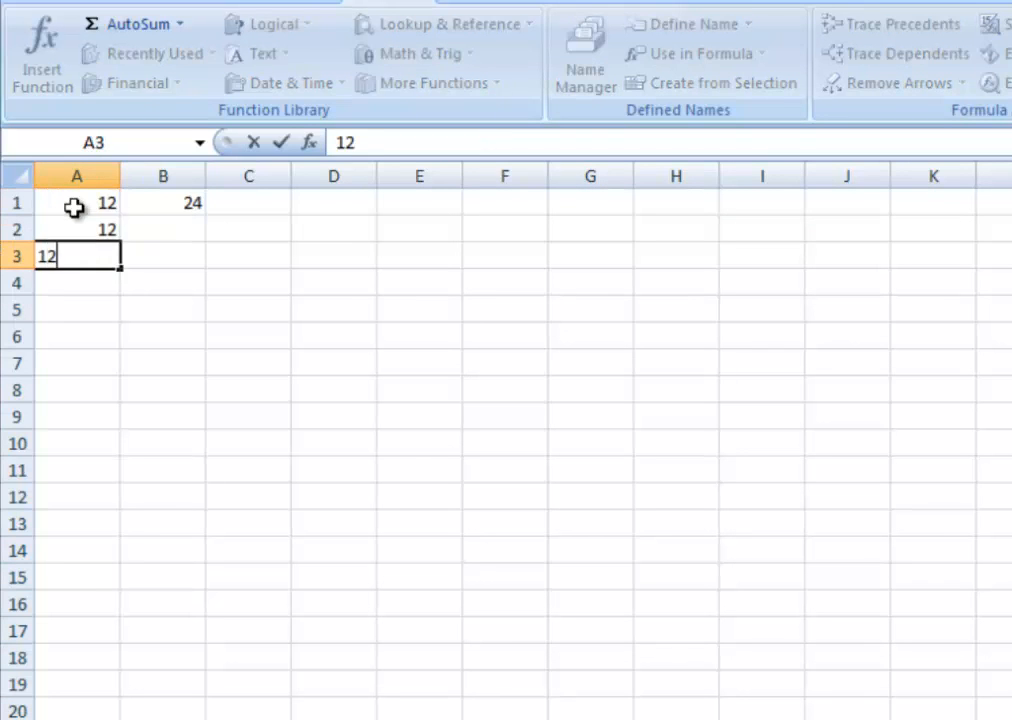
key(Return)
Insert a SUM function in cell D1 with Insert Function, using the range A1:A19 as its Number1 argument
click(316, 204)
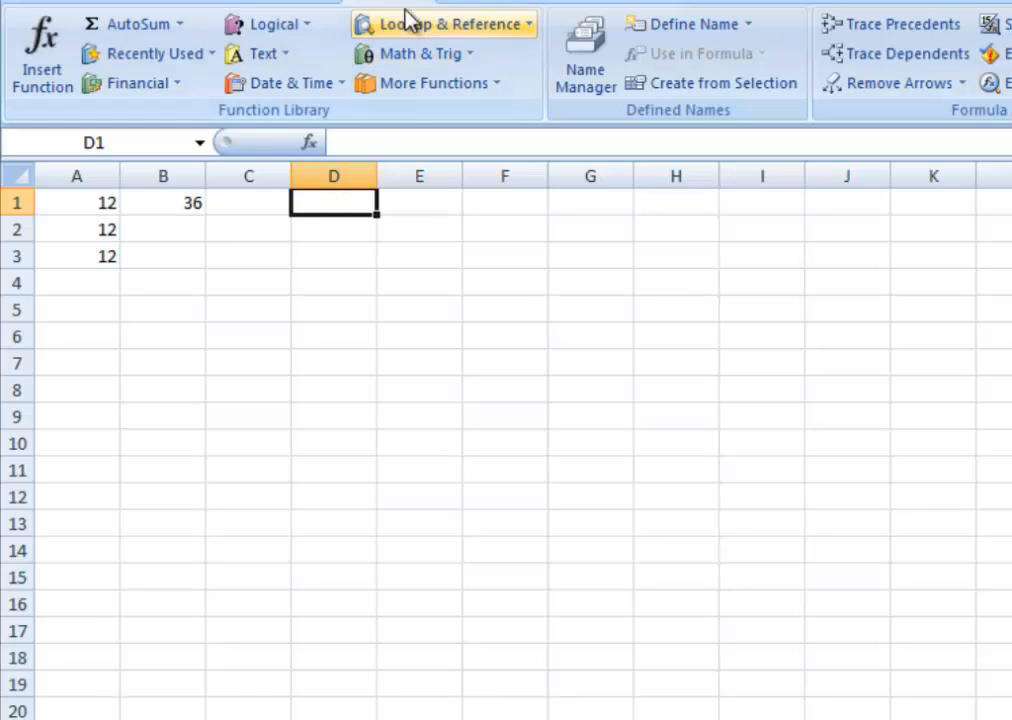
click(45, 45)
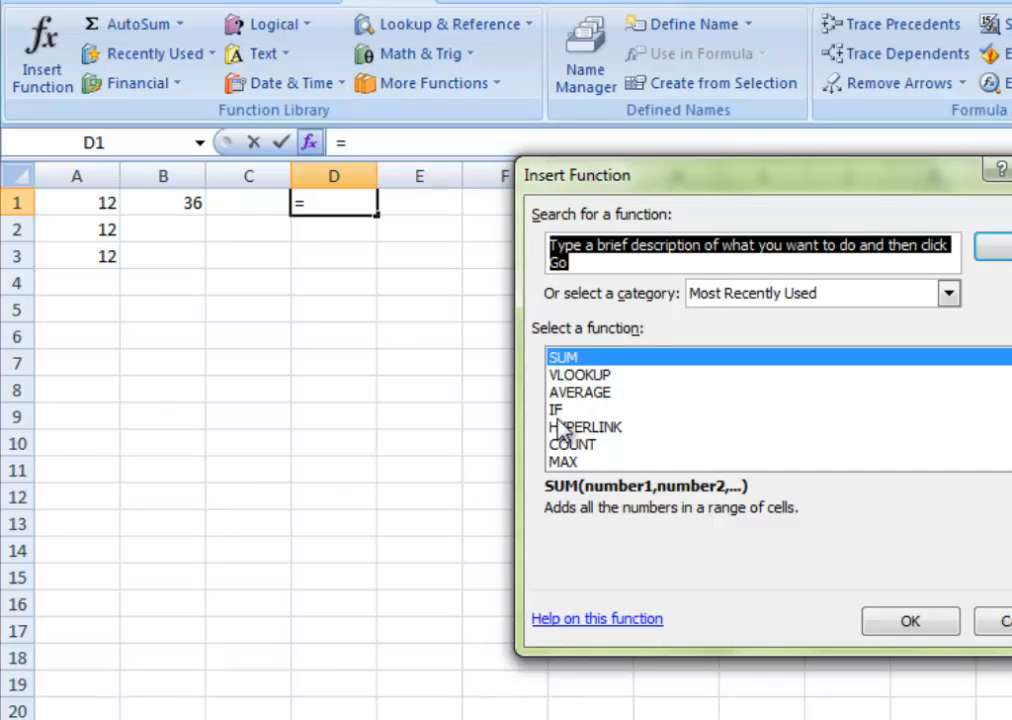
click(580, 356)
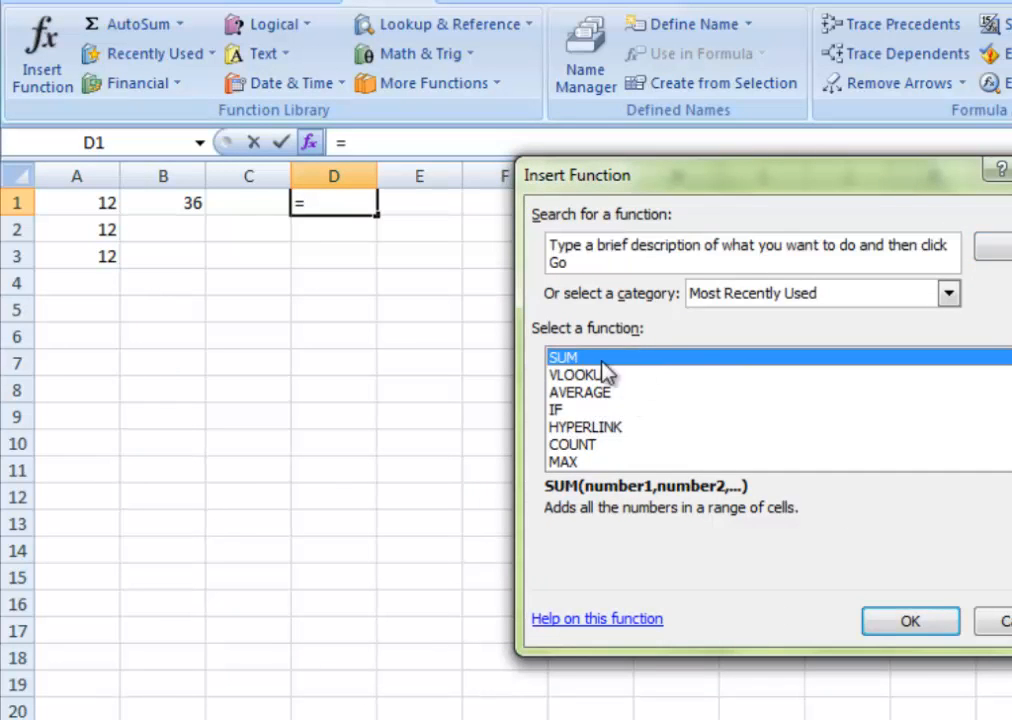
click(940, 625)
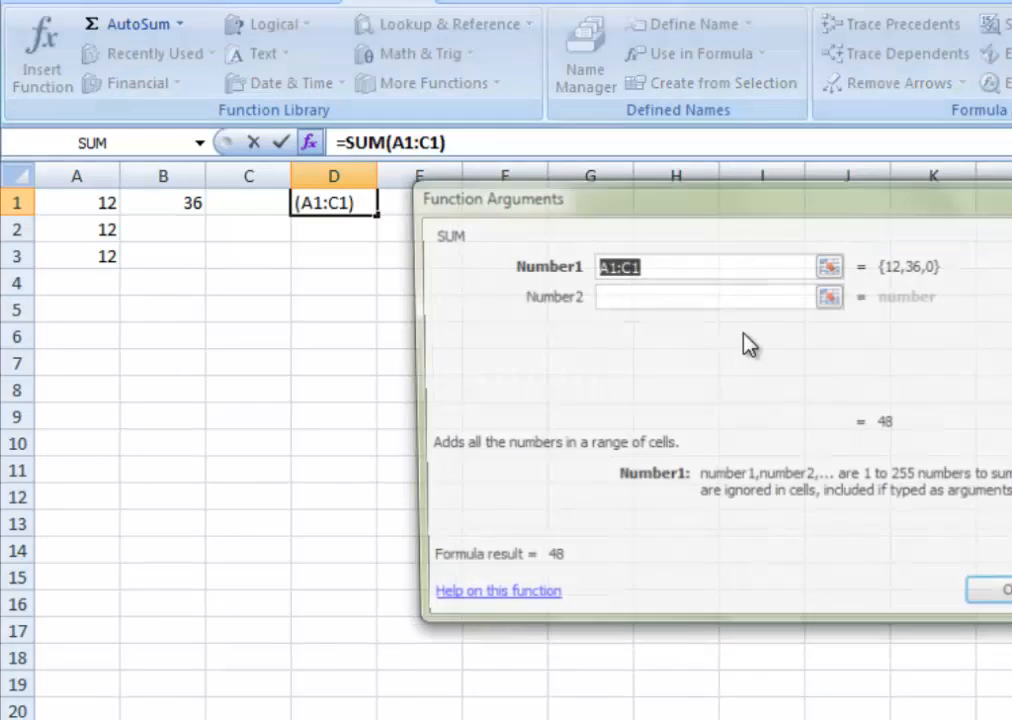
drag(725, 191, 875, 190)
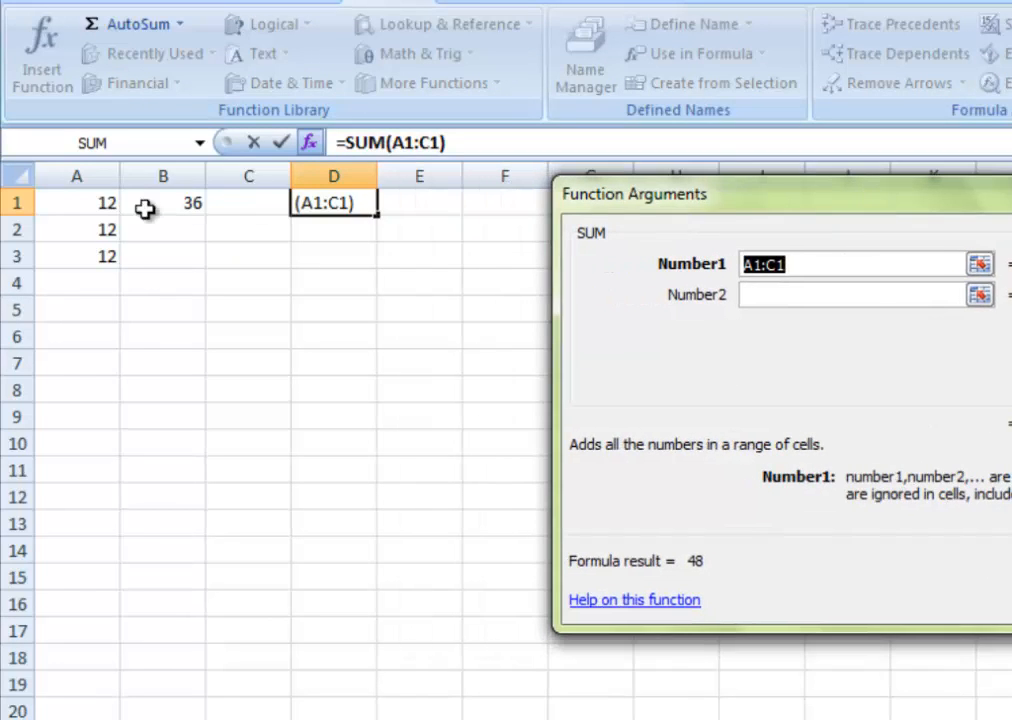
drag(82, 206, 90, 686)
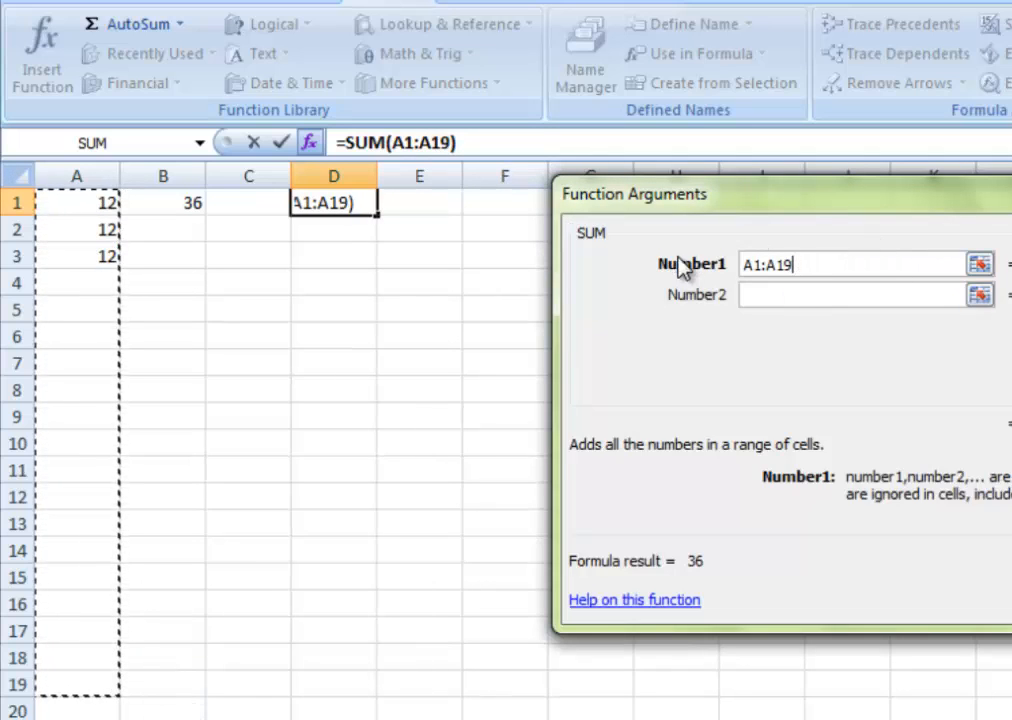
key(Return)
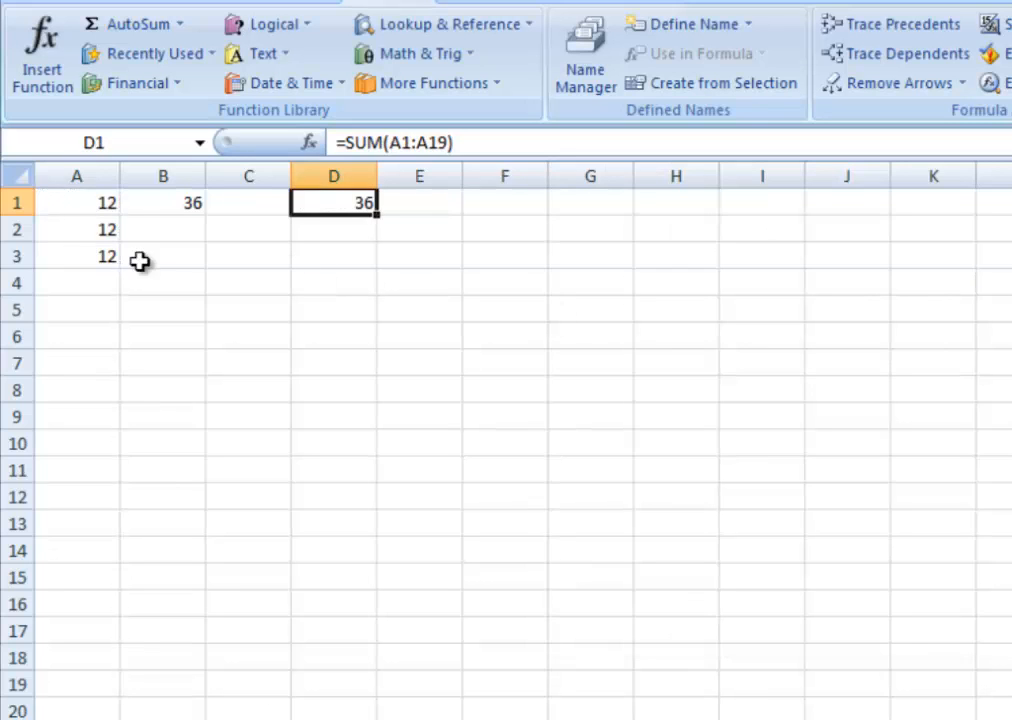
Enter 1 in cell A4 and 3 in cell A5, and select cell D1 to check its SUM formula
click(103, 274)
text(1)
key(Return)
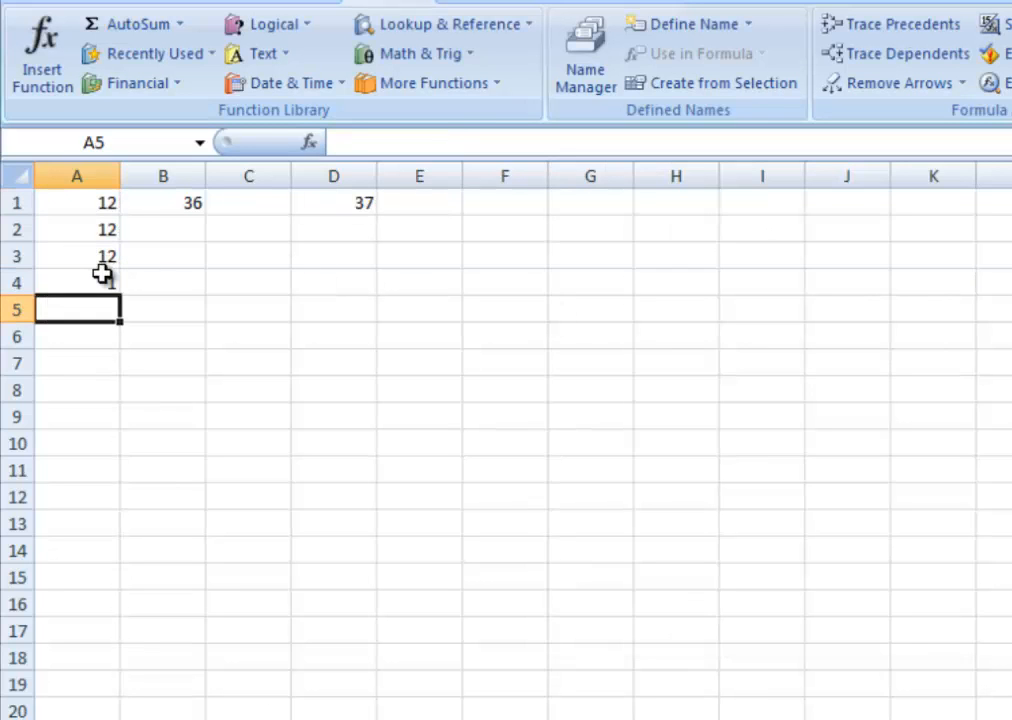
text(3)
key(Return)
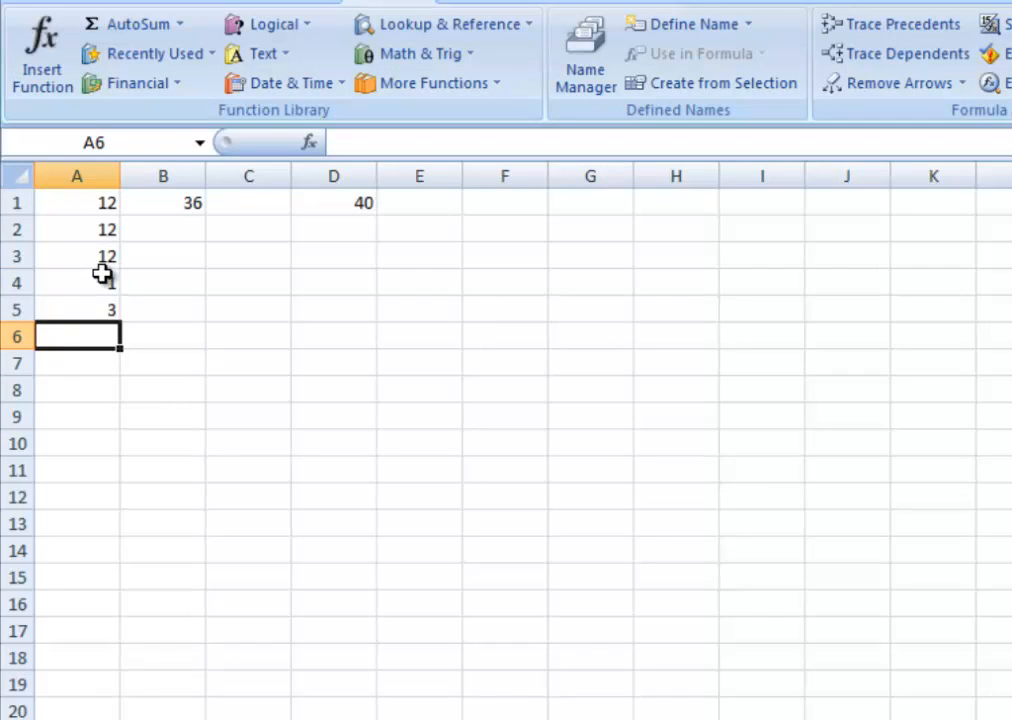
click(344, 200)
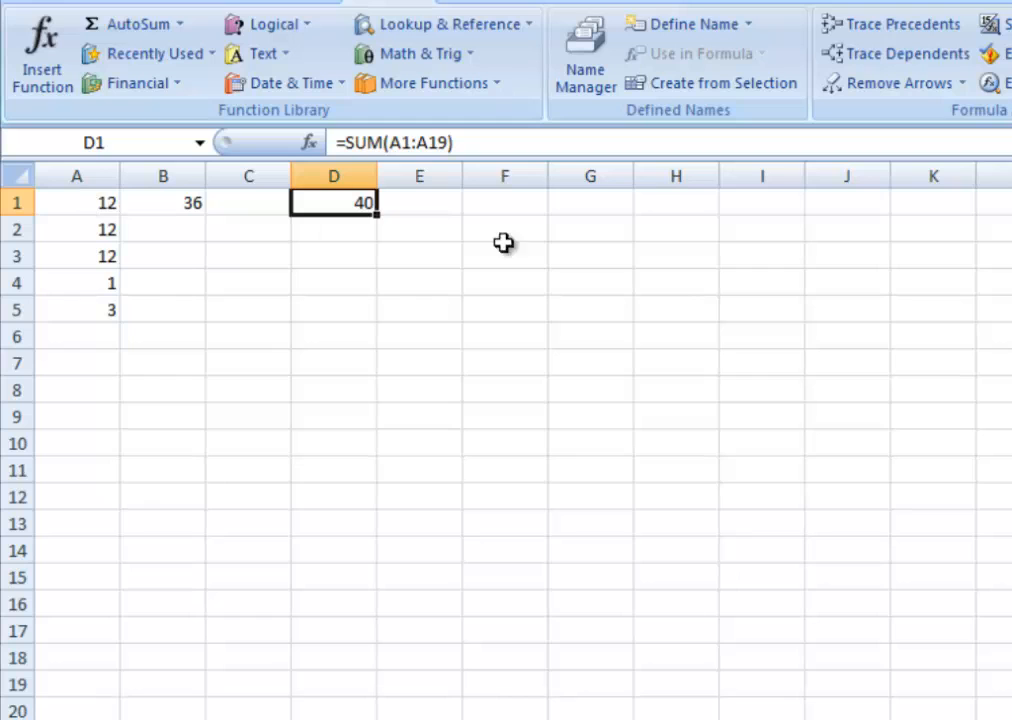
Write the formula =SUM(A1:A6) by hand in cell C2, and review its text in the formula bar
click(396, 282)
click(431, 148)
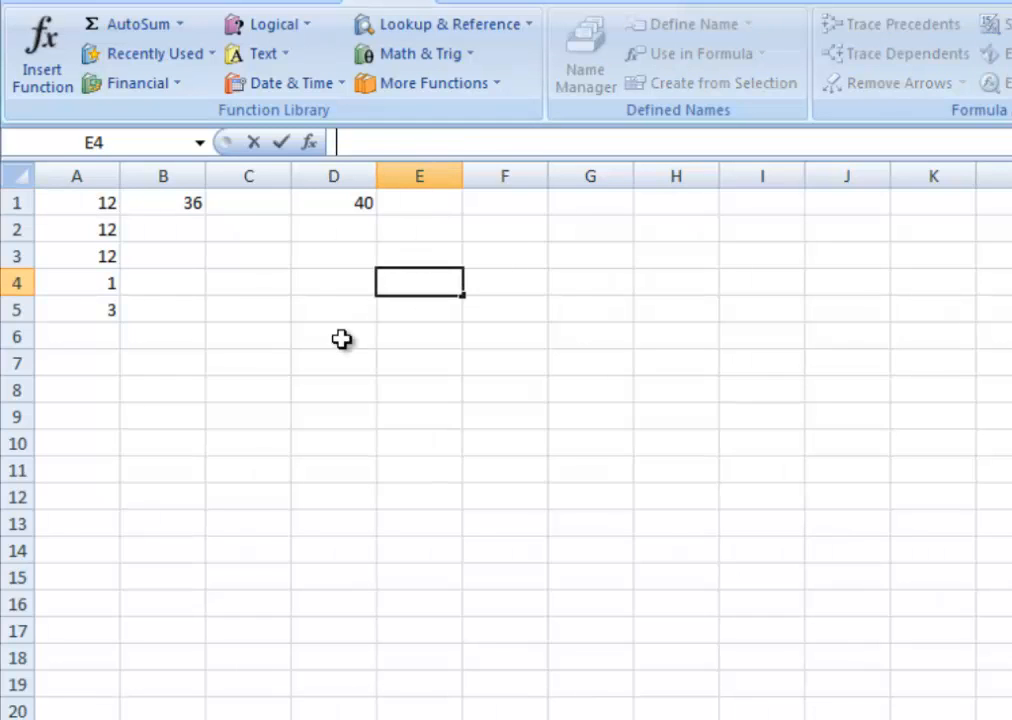
click(341, 339)
click(287, 228)
click(380, 145)
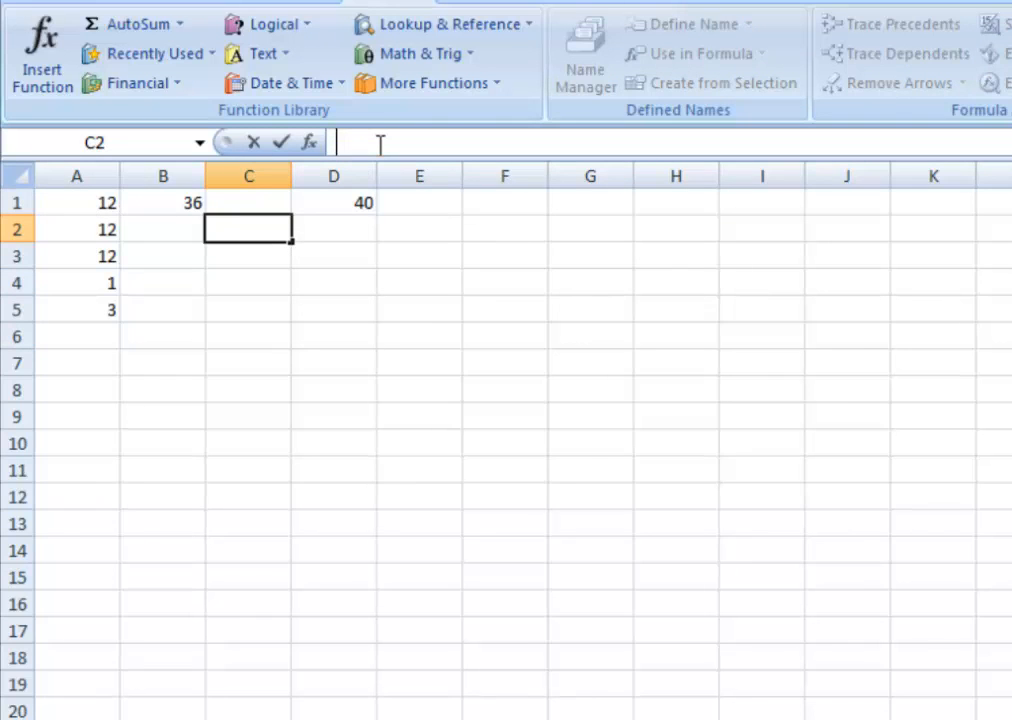
text(=sum()
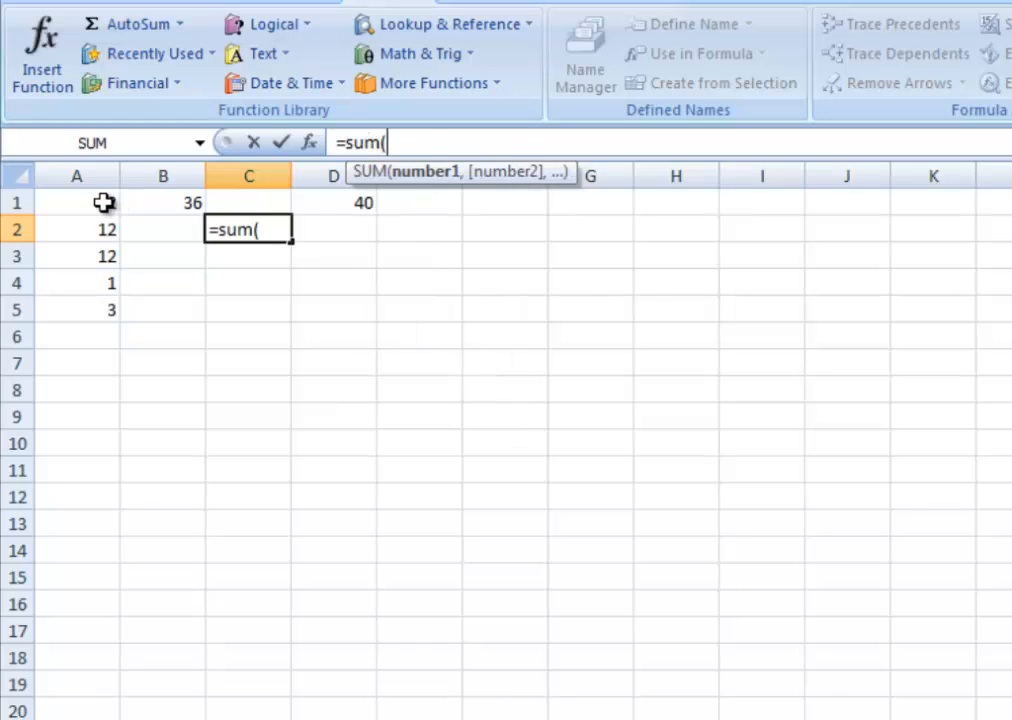
drag(104, 203, 106, 322)
text())
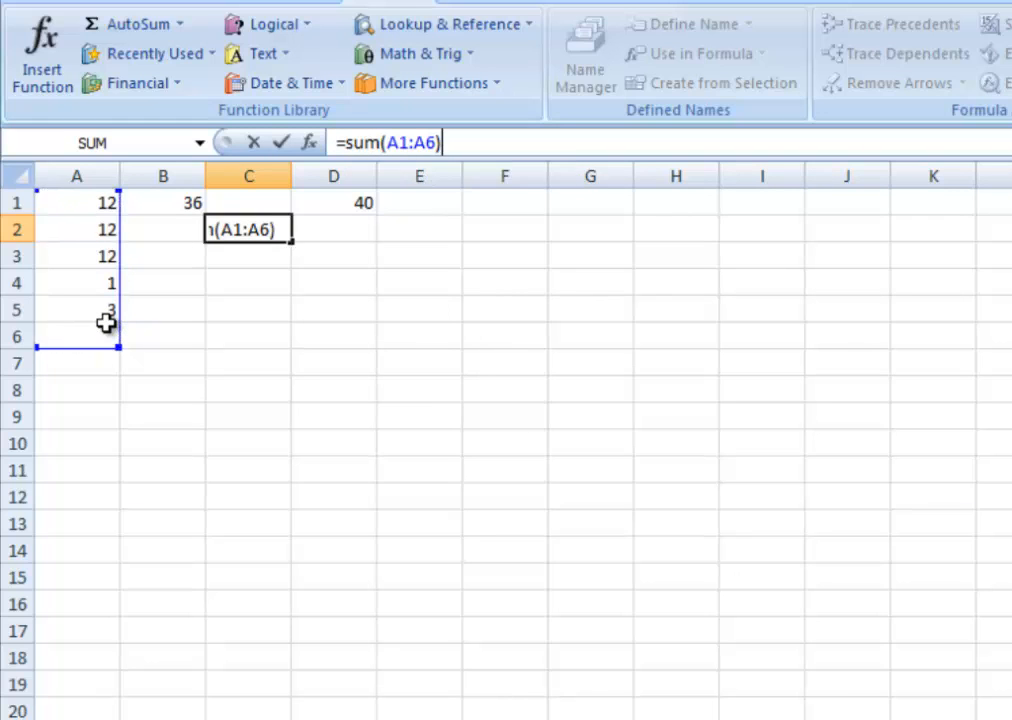
key(Return)
key(Up)
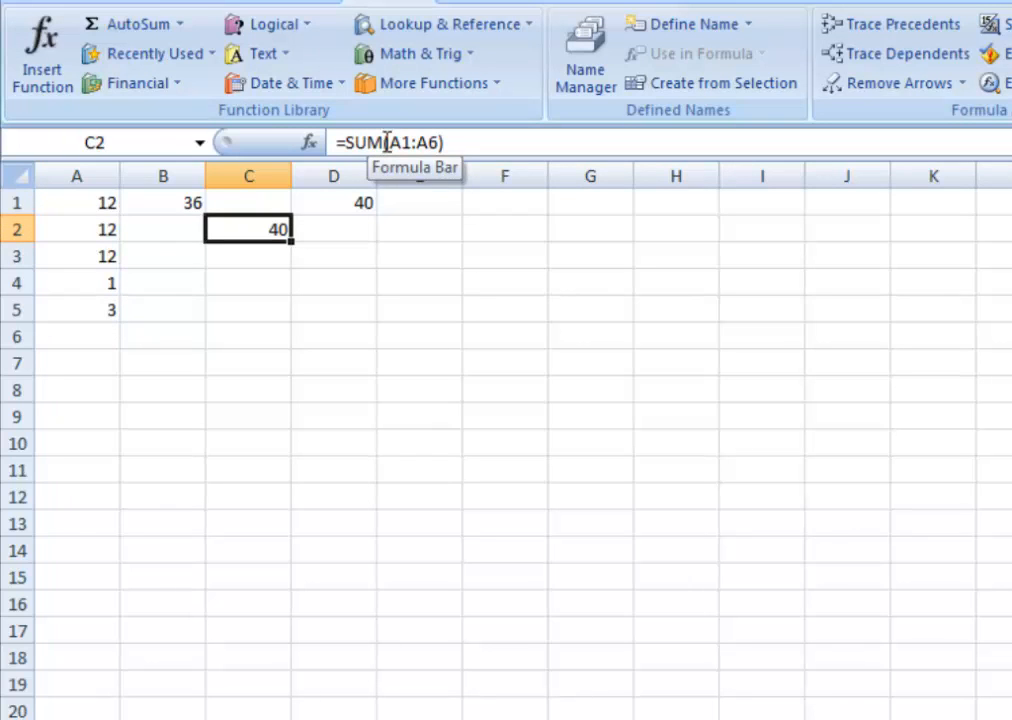
drag(385, 142, 327, 143)
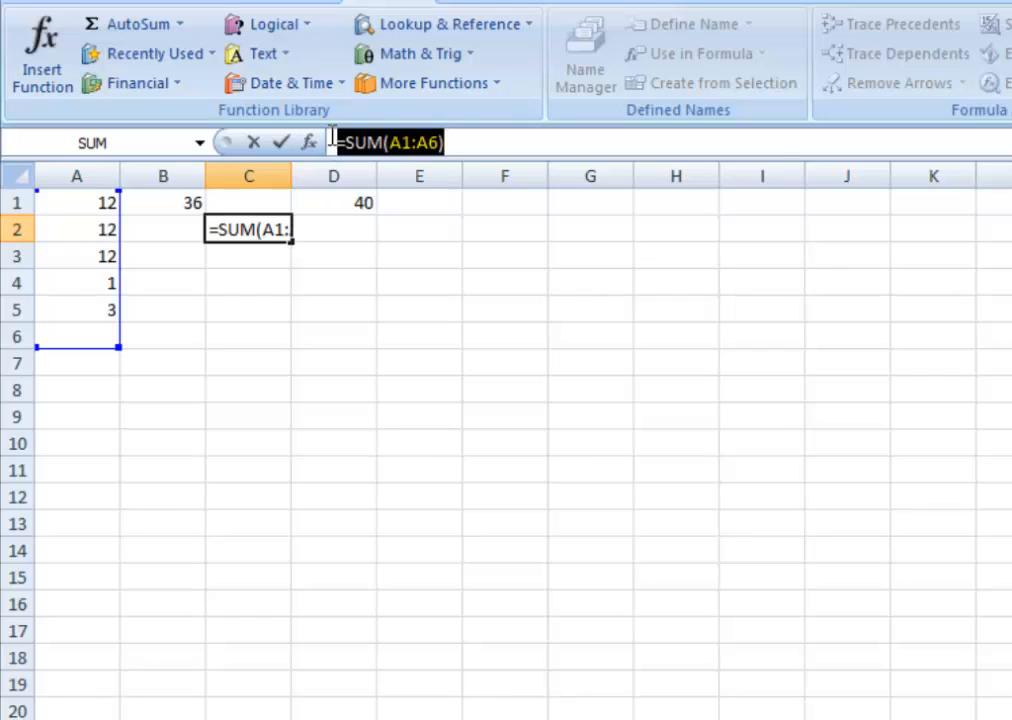
key(Return)
Try to enter the formula =(2+2)+{3+3}+3 in cell C7
key(Down)
key(Down)
key(Down)
key(Down)
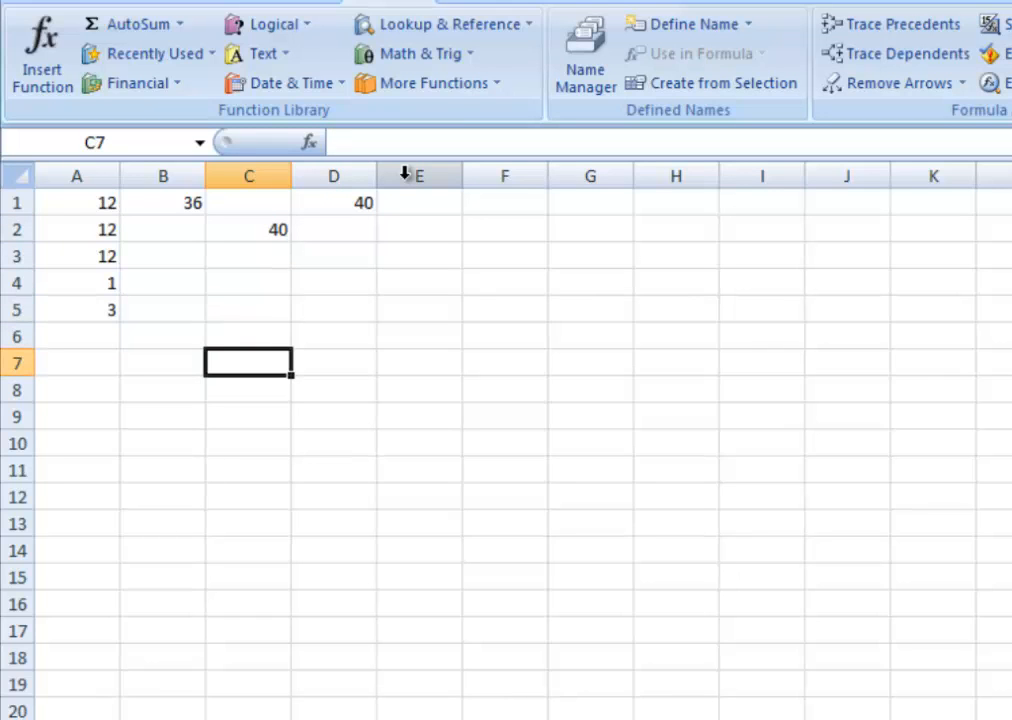
text(=)
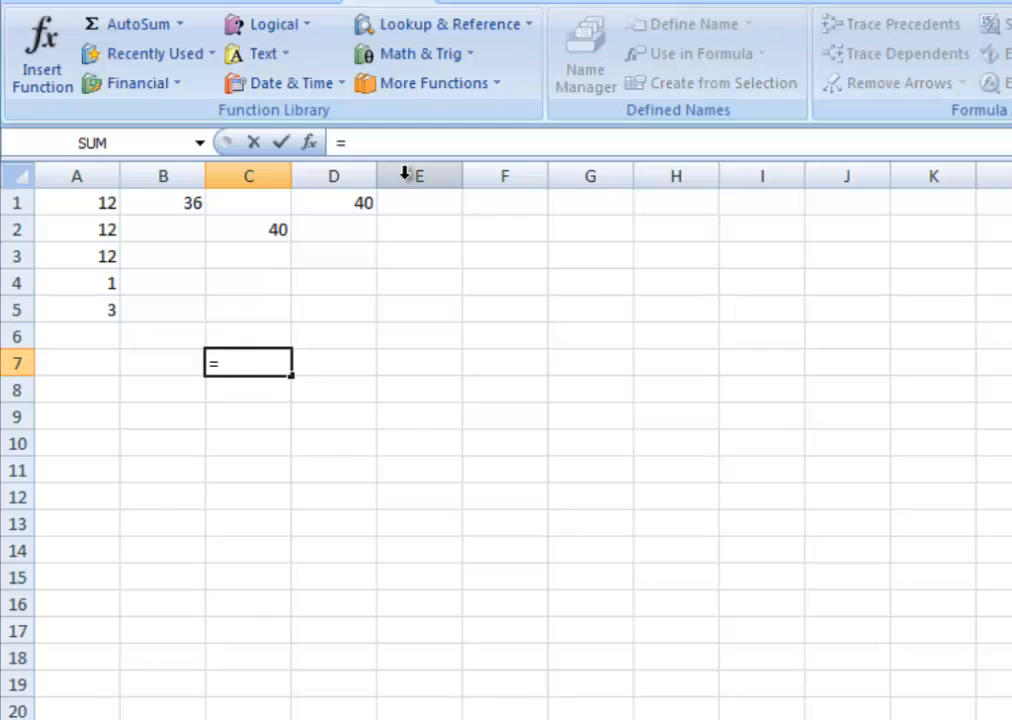
text((2+))
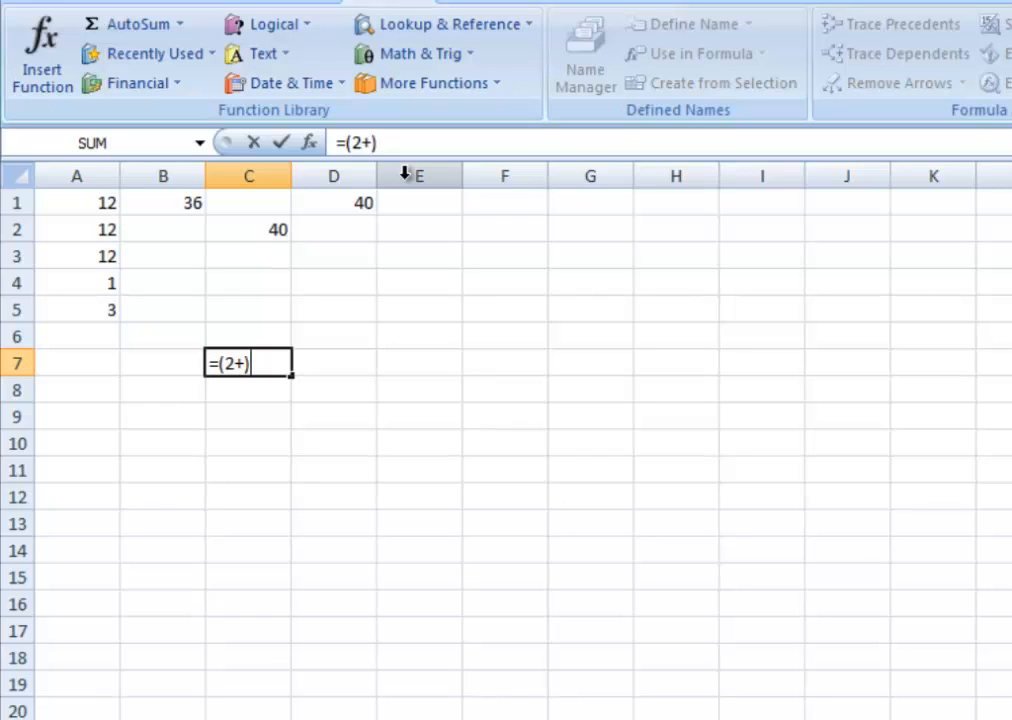
key(BackSpace)
text(2)+{3)
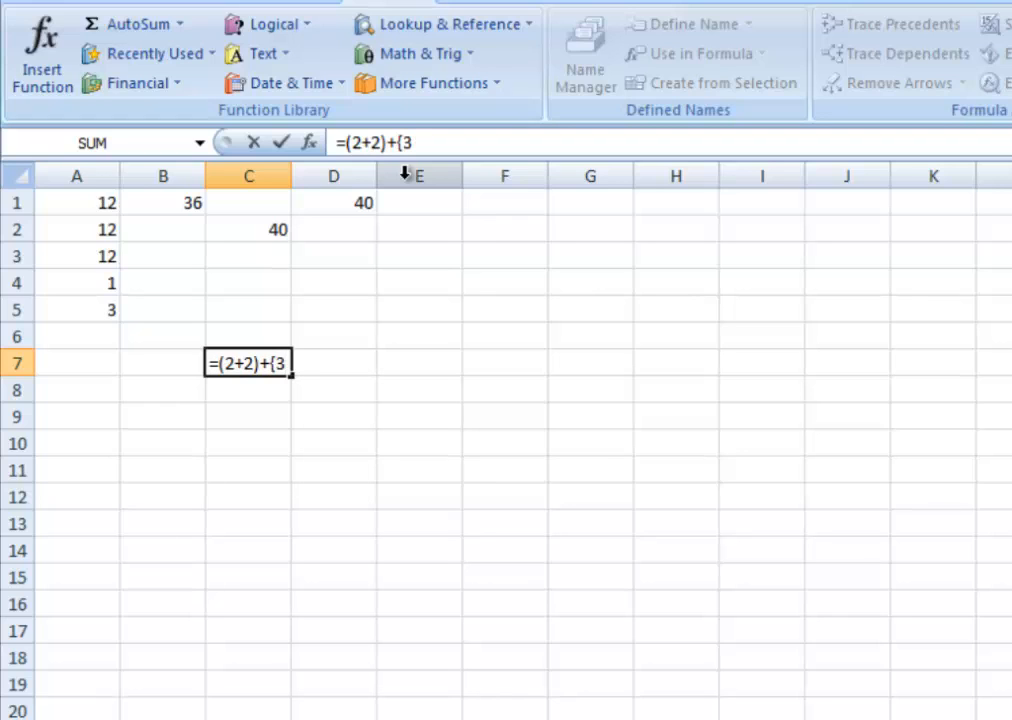
text(+3}+3)
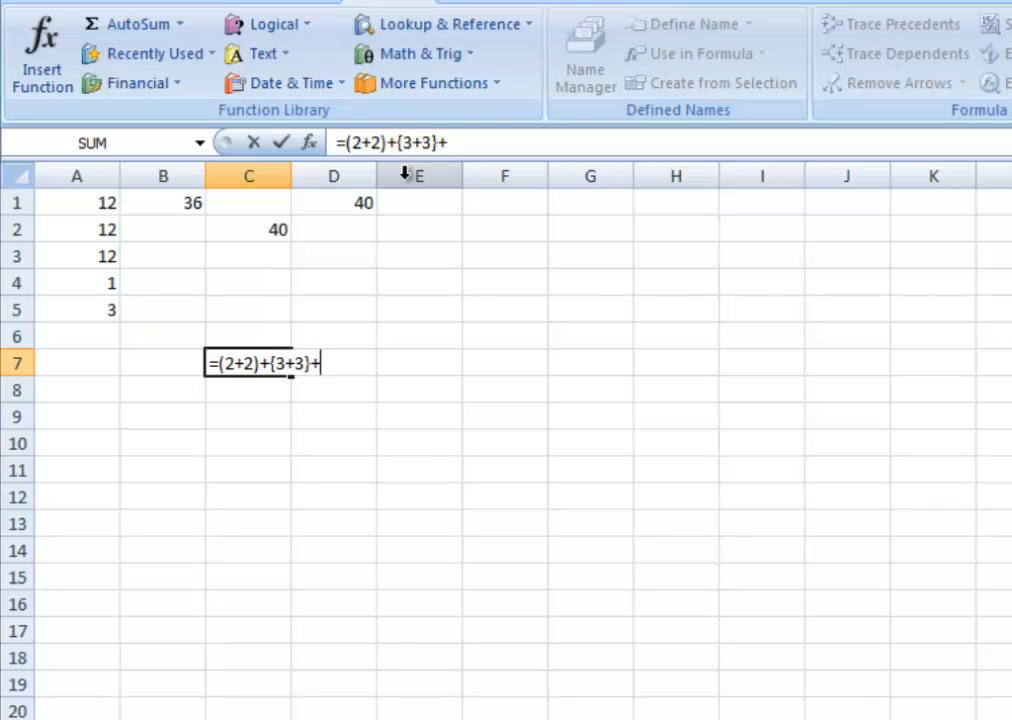
key(Return)
key(Return)
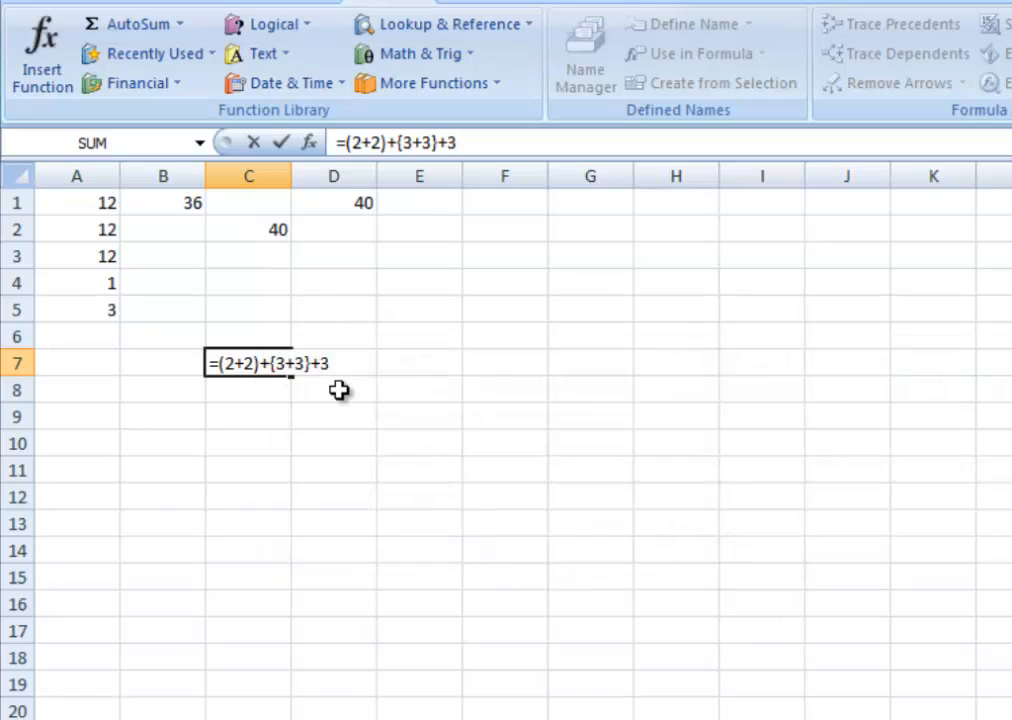
Replace the curly braces in the C7 formula with parentheses so it reads =(2+2)+(3+3)+3, and reselect the cell
key(Delete)
text(()
key(Right)
key(Right)
key(Right)
key(Delete)
text())
key(Return)
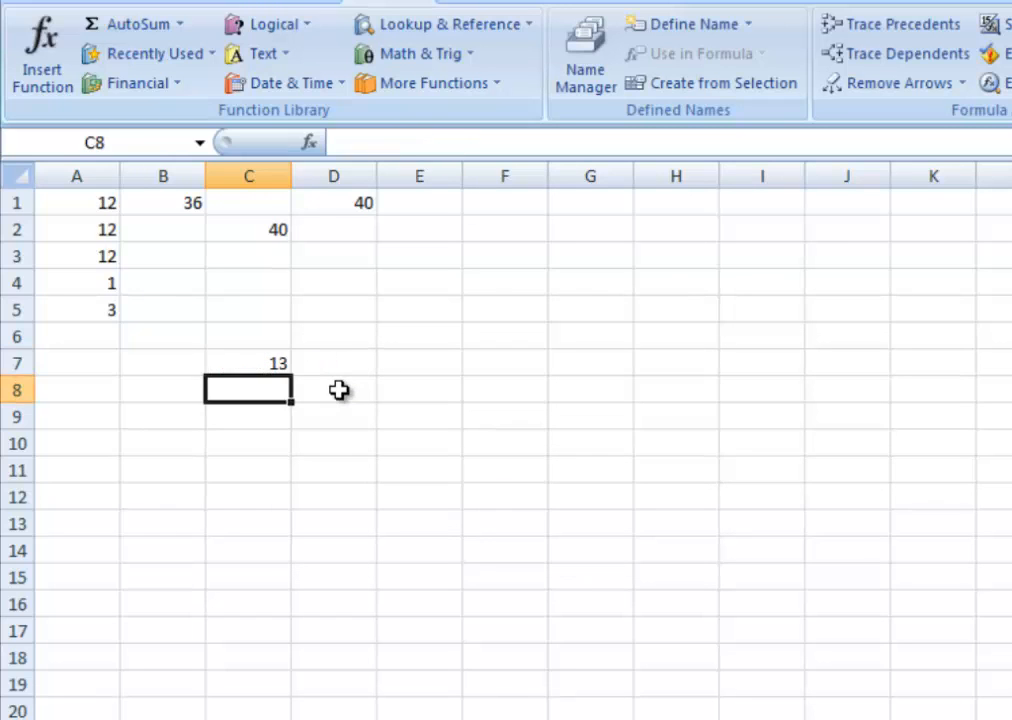
key(Up)
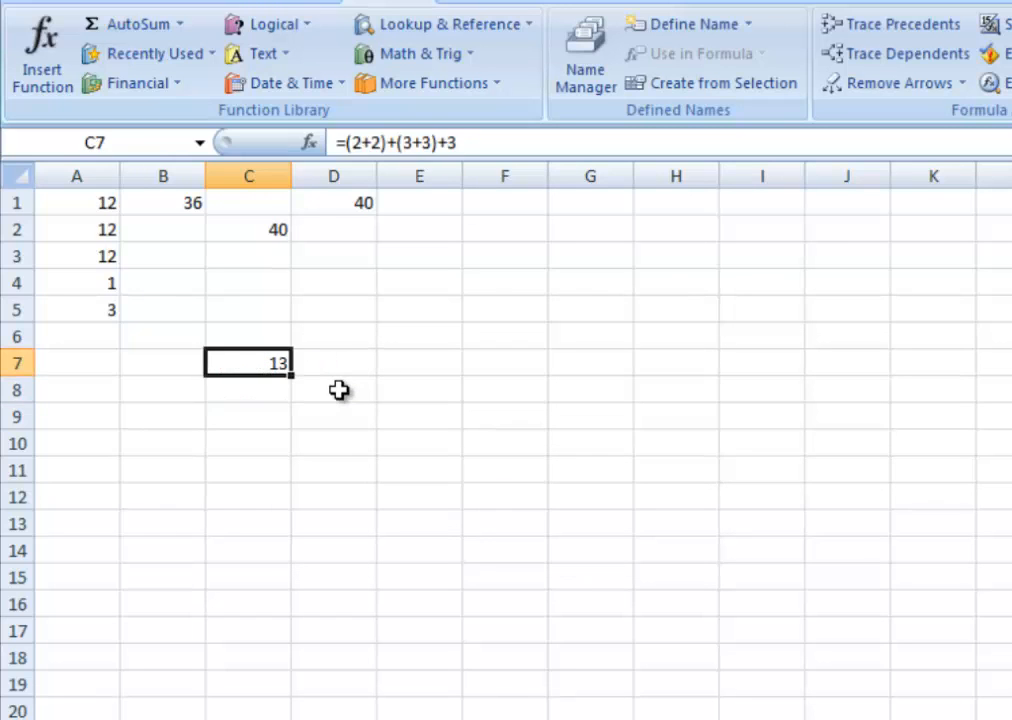
Change the operator between the two bracketed groups in C7 to a minus, giving =(2+2)-(3+3)+3, and reselect the cell
double_click(392, 144)
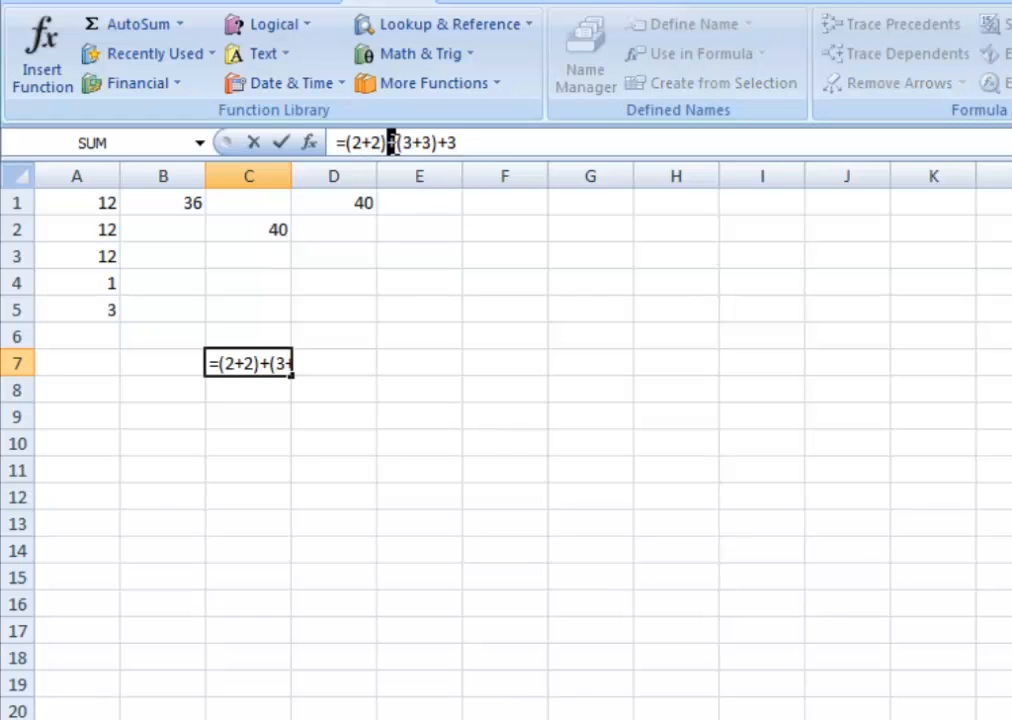
text(-)
key(Return)
click(260, 355)
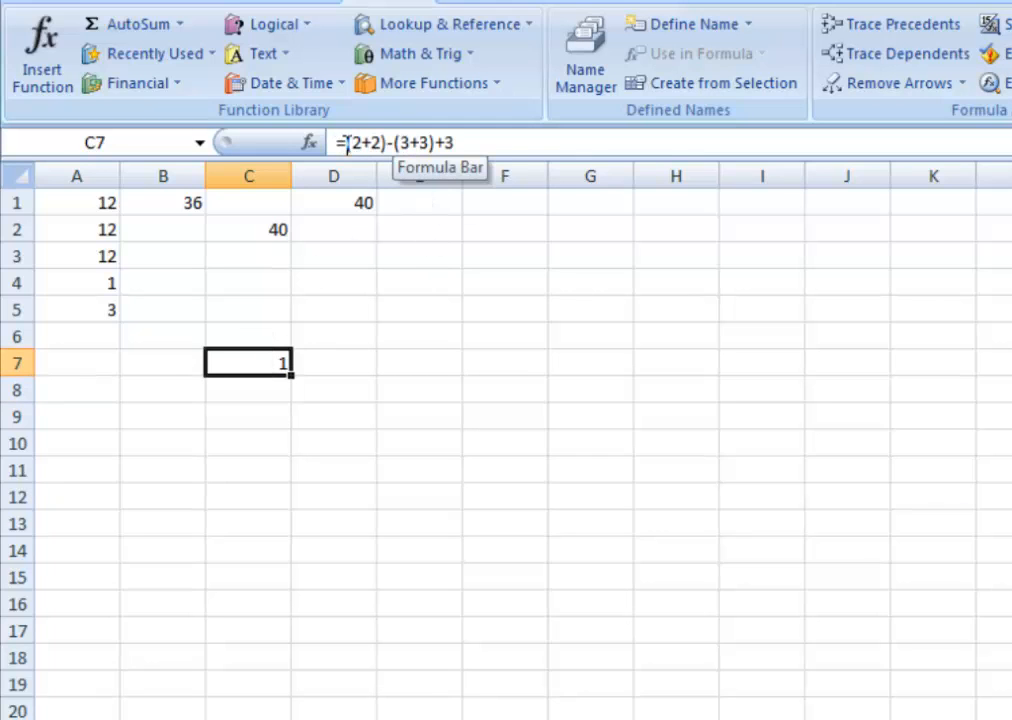
Enter the formula =SUM(12,12) in cell C8
click(285, 398)
text(=sum()
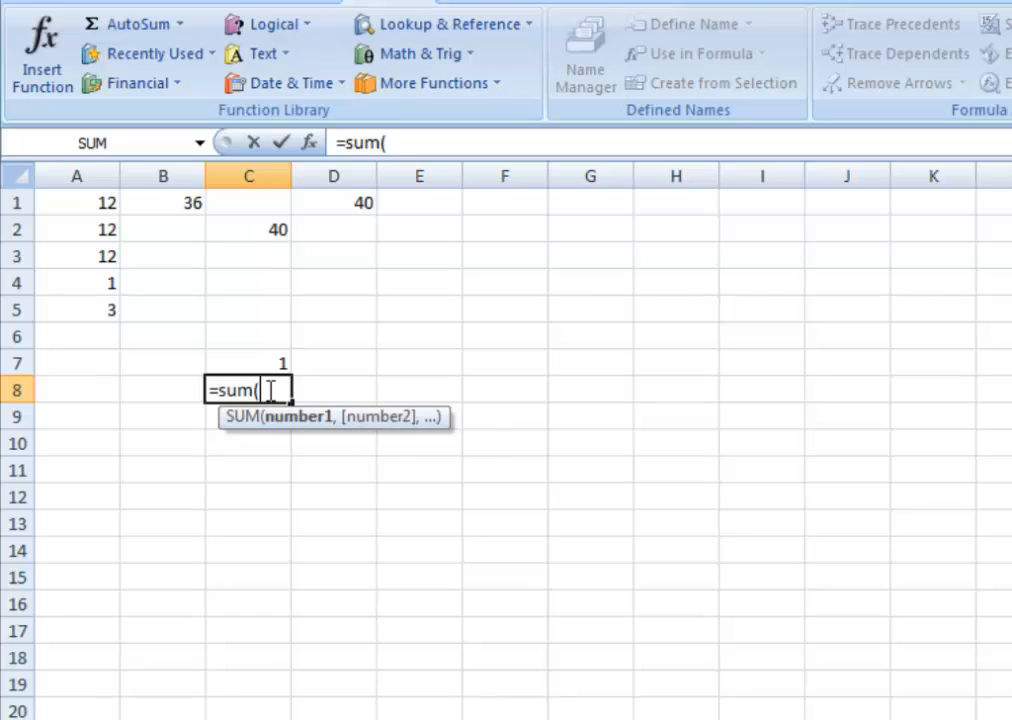
text(12,12))
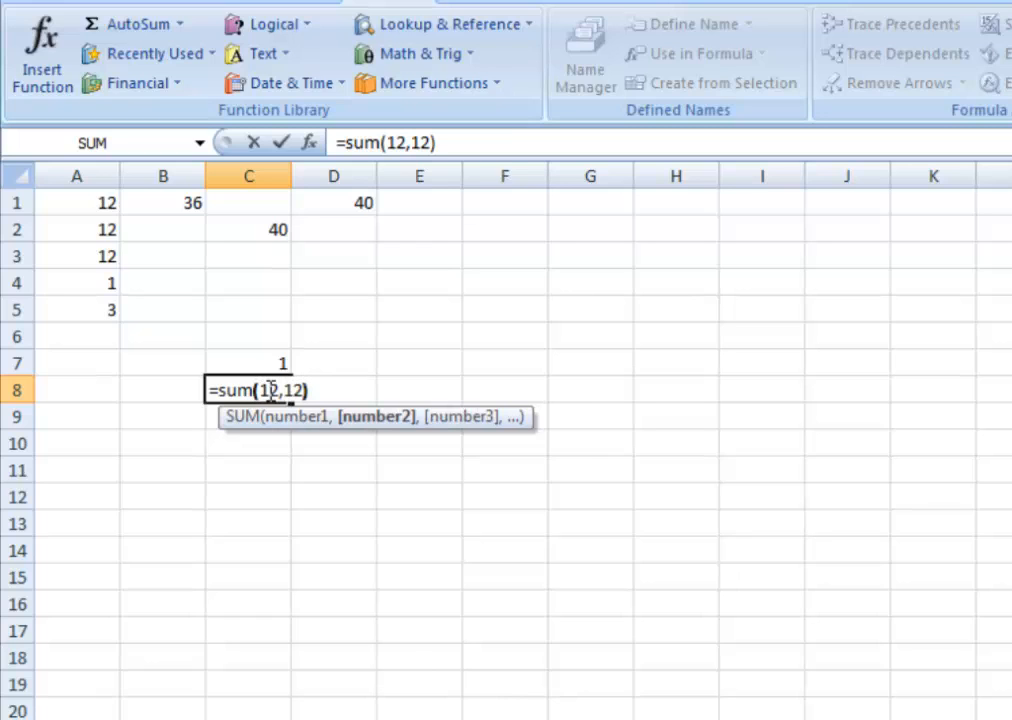
key(Return)
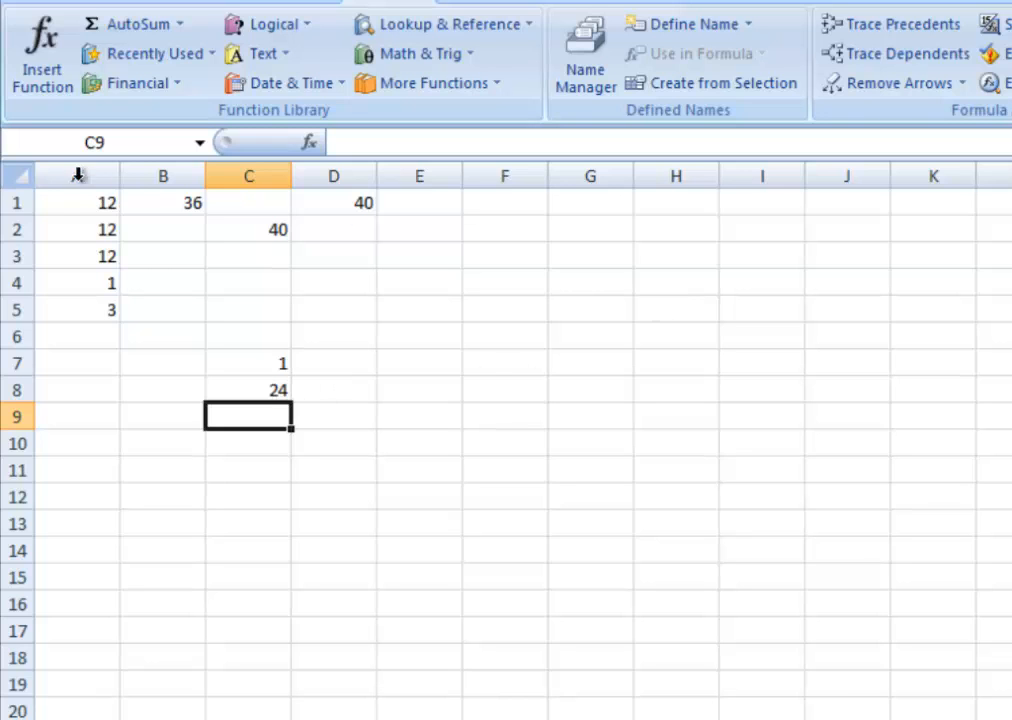
Clear the contents of the range A1:E9 and return to cell A1
drag(79, 206, 427, 403)
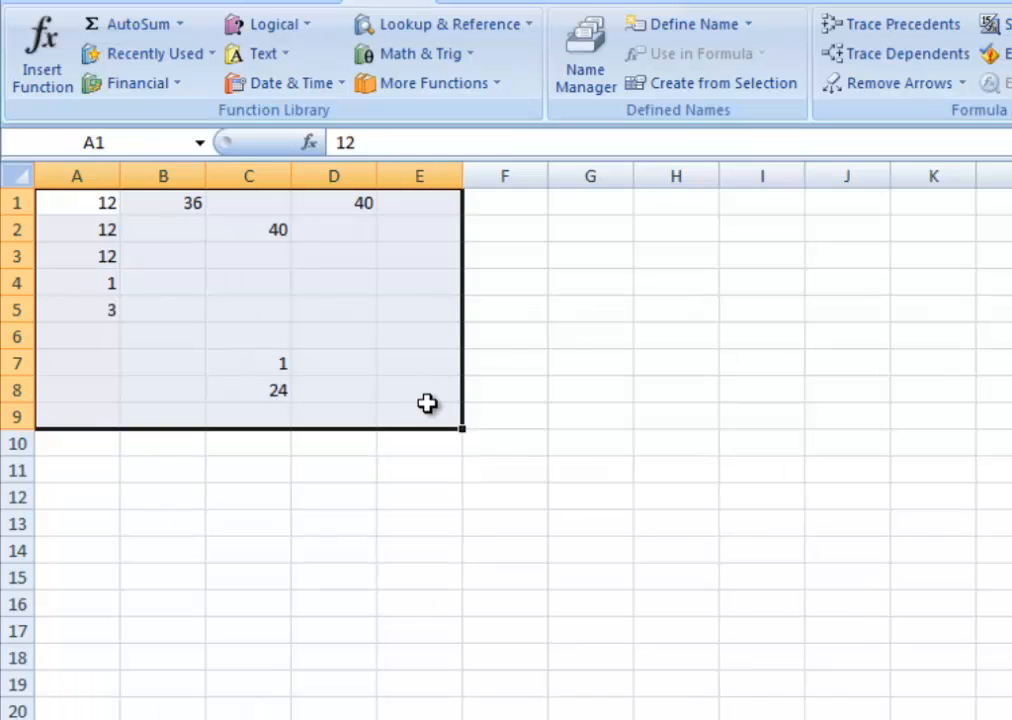
key(Delete)
key(ctrl+Home)
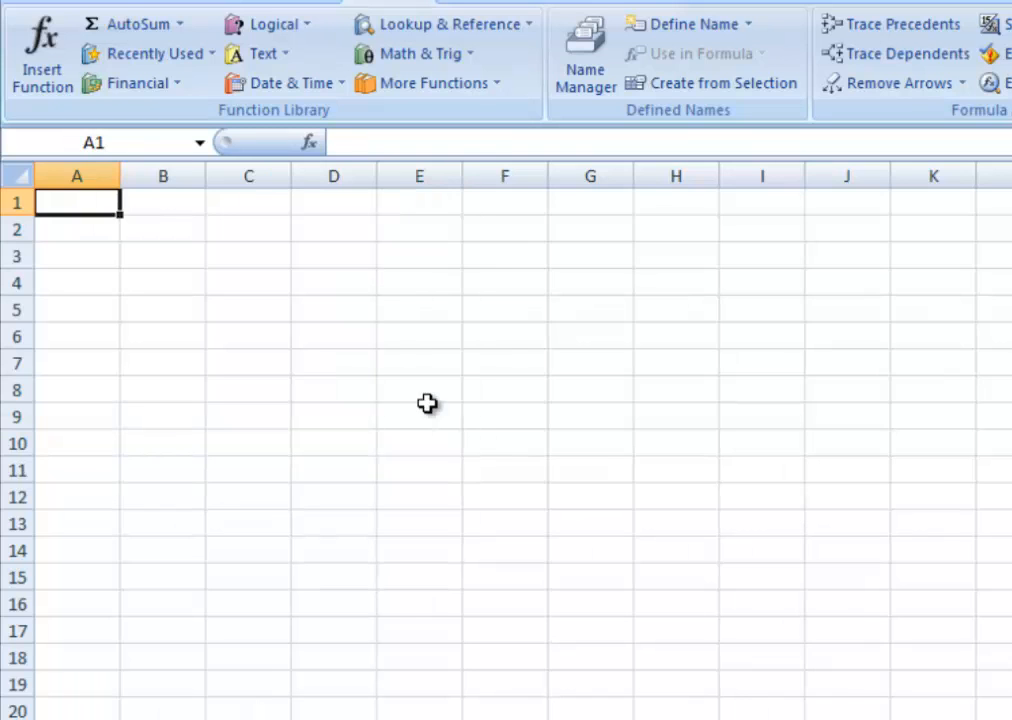
click(106, 4)
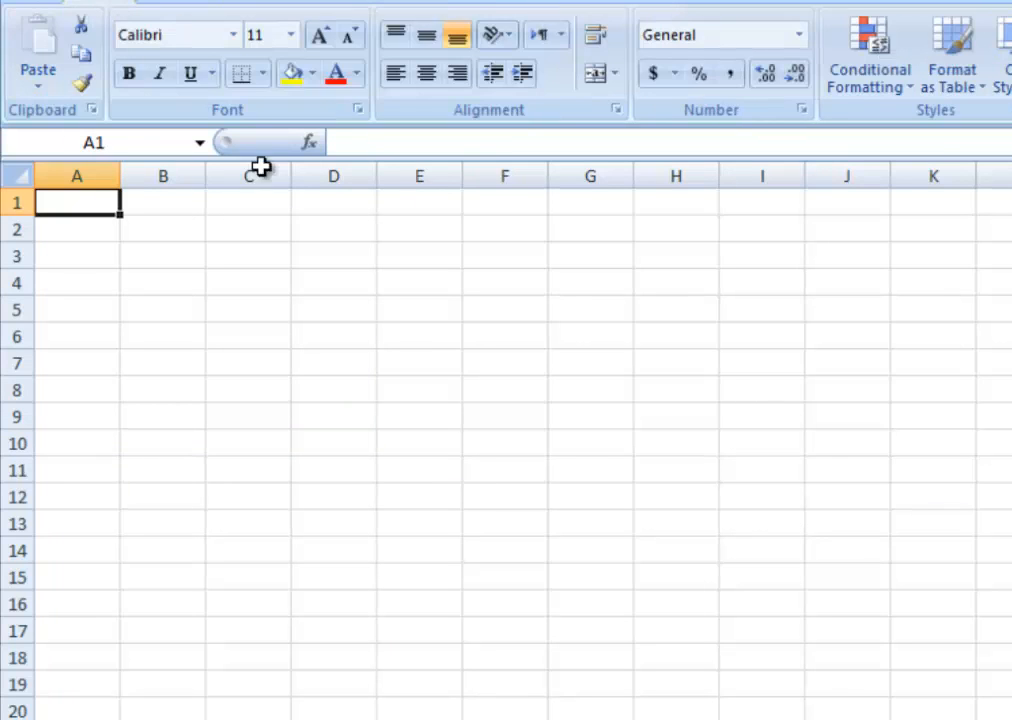
click(349, 264)
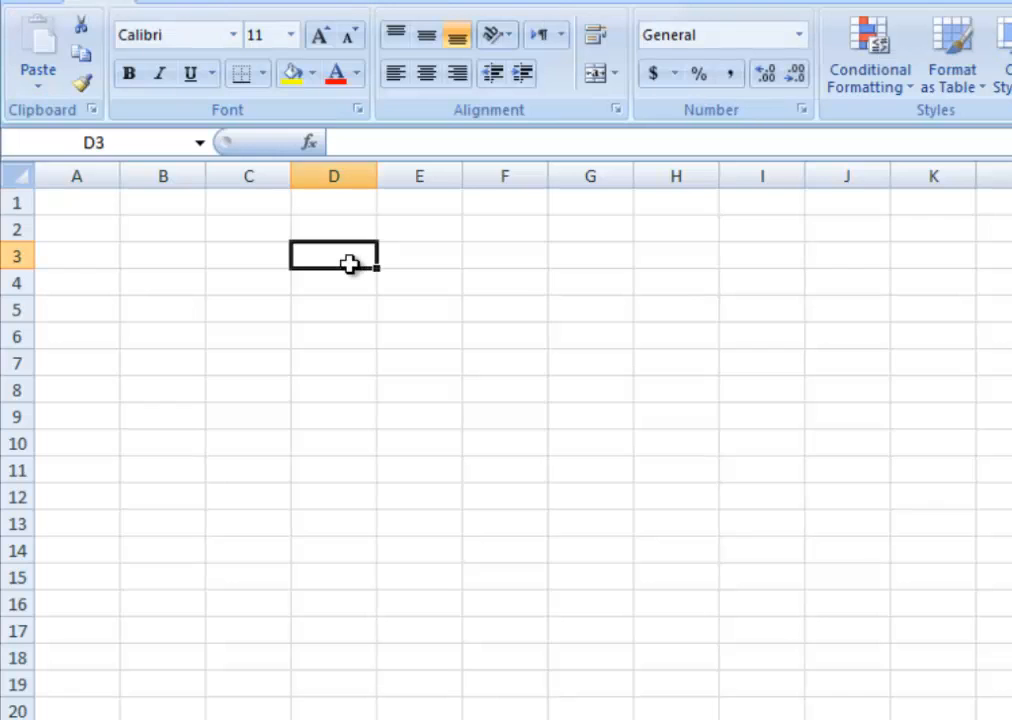
click(342, 208)
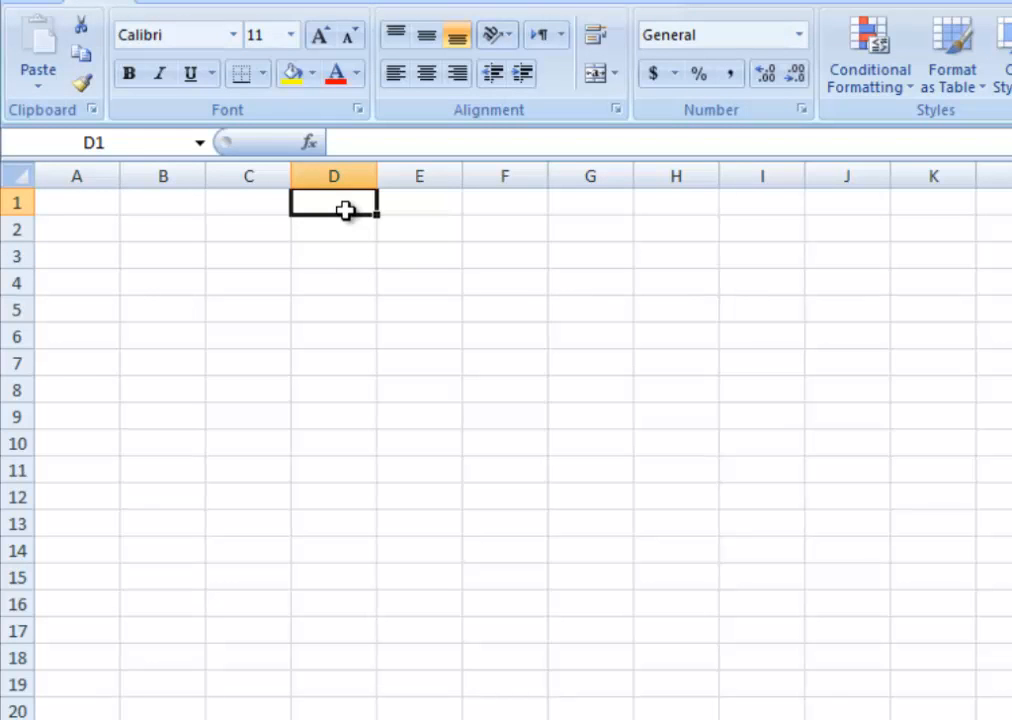
click(356, 252)
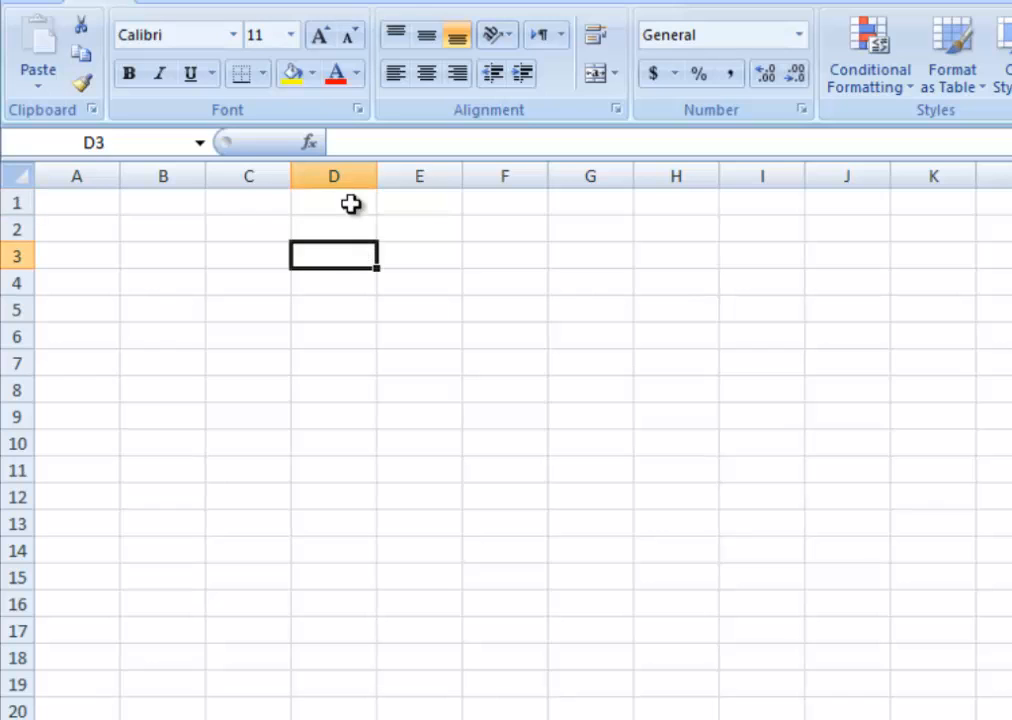
click(348, 204)
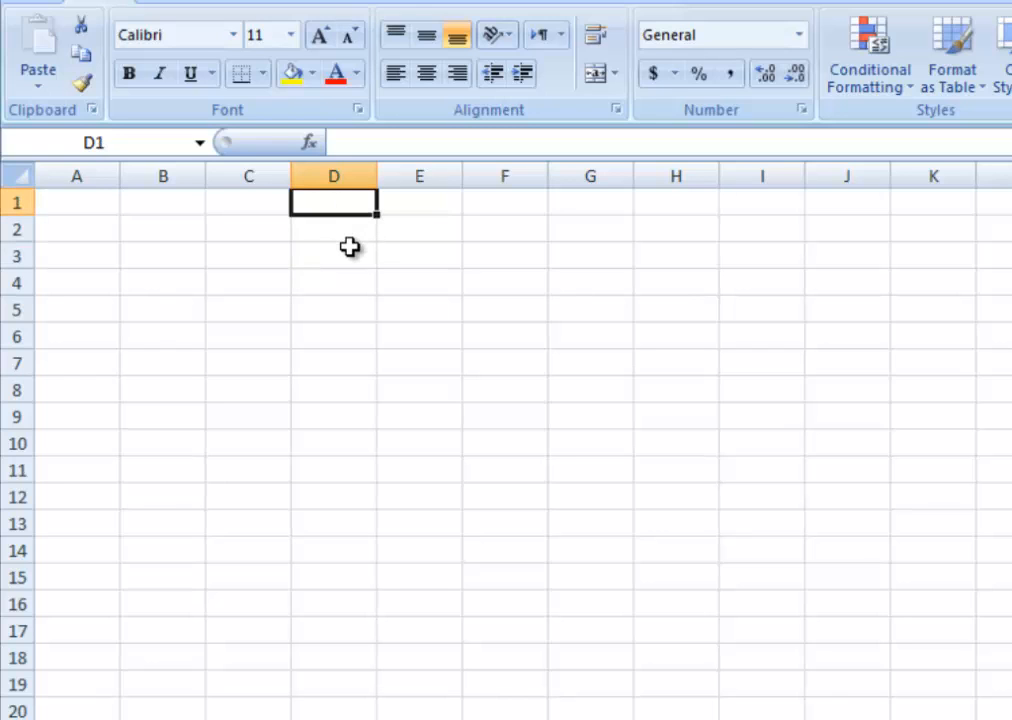
click(350, 274)
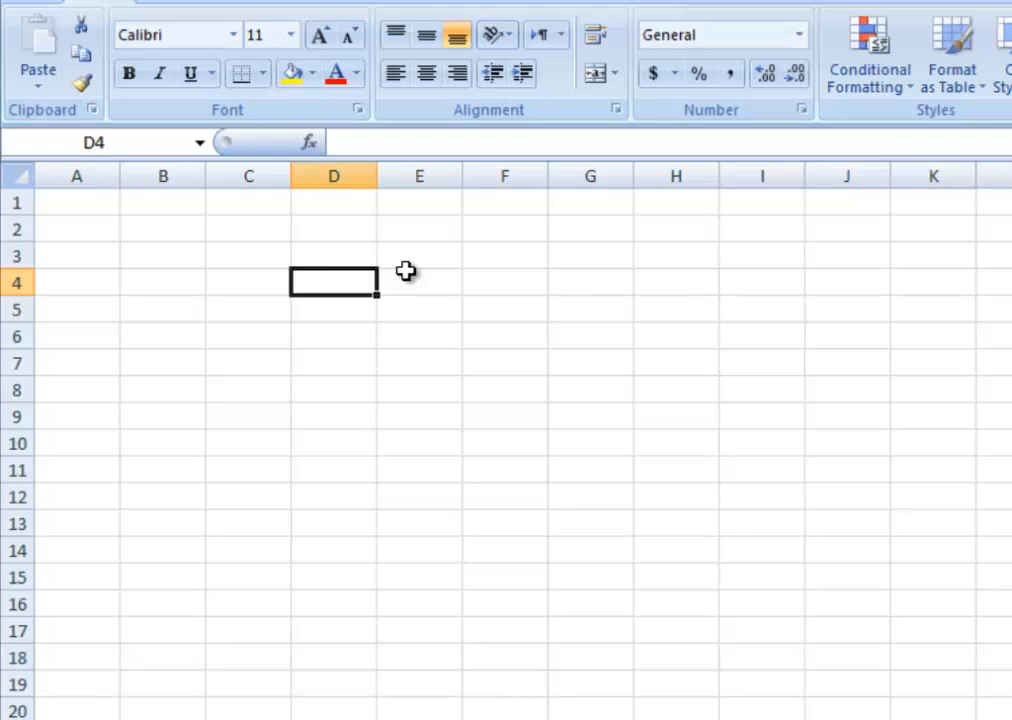
click(332, 231)
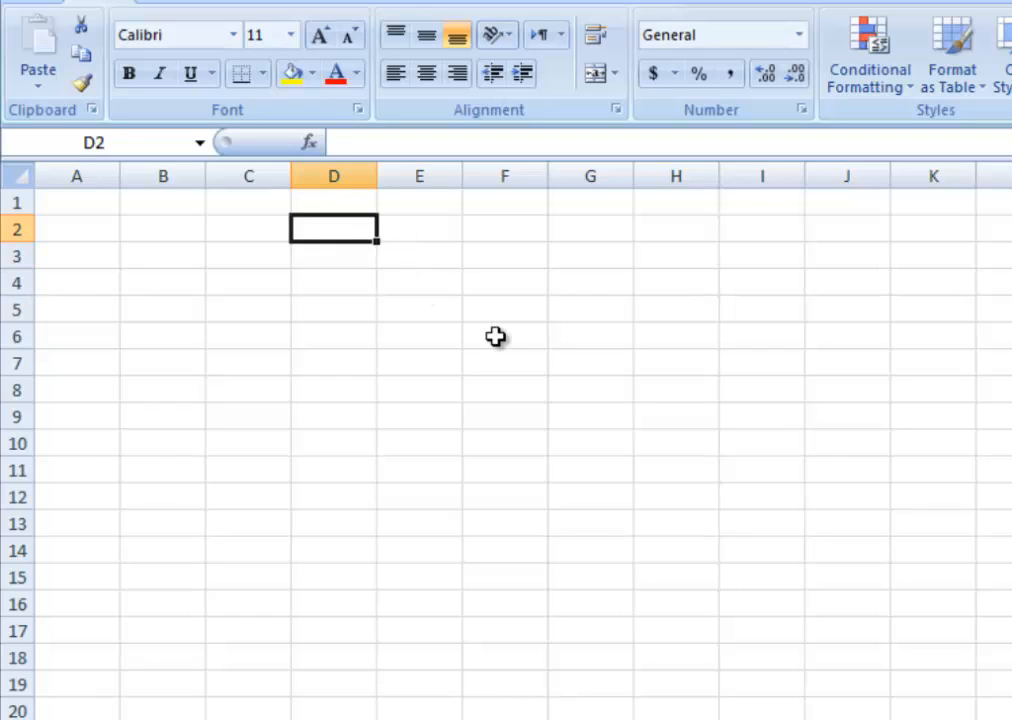